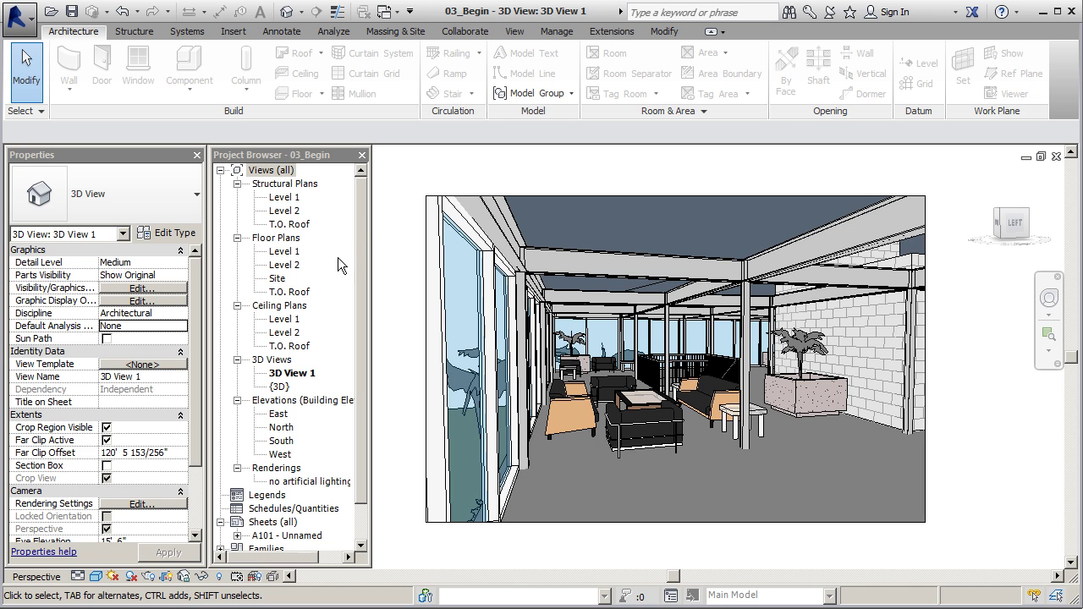
Step: Open the Level 2 floor plan and select its Generic 12" floor slab
double_click(291, 265)
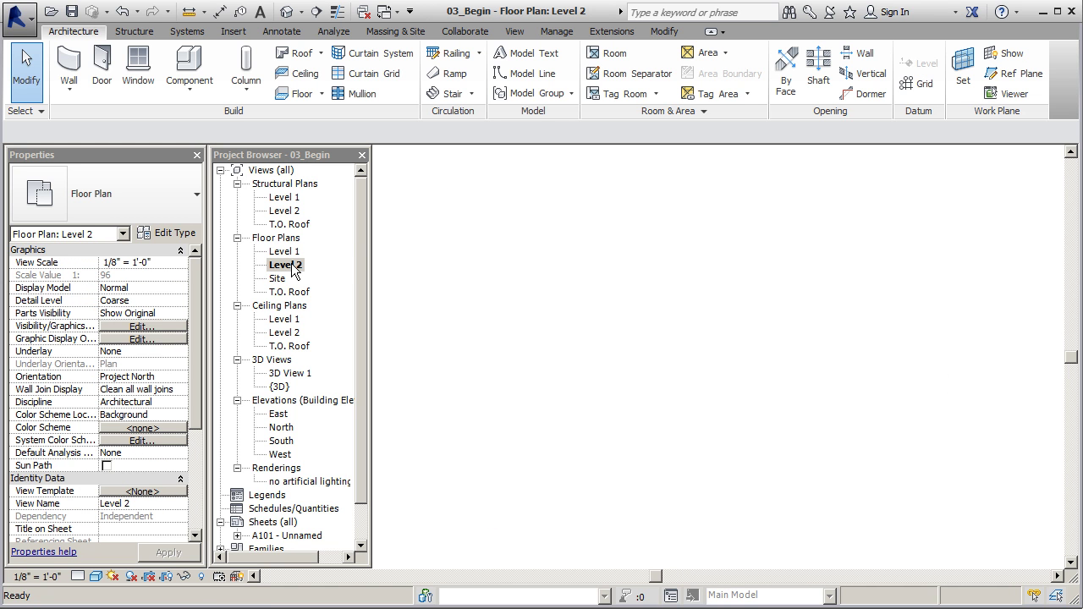
scroll(533, 334, up, 6)
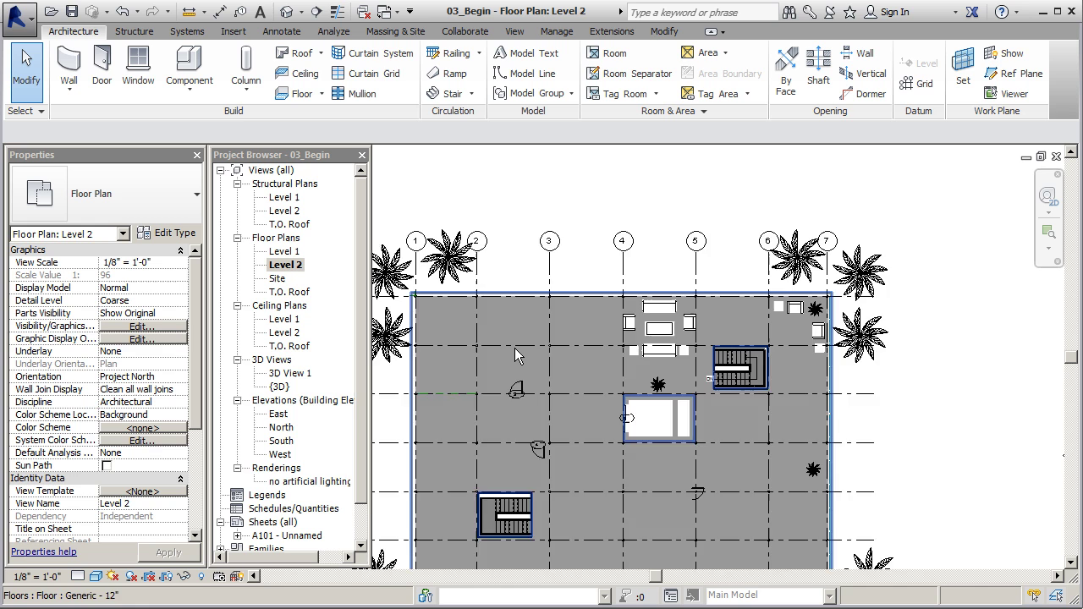
scroll(537, 330, down, 1)
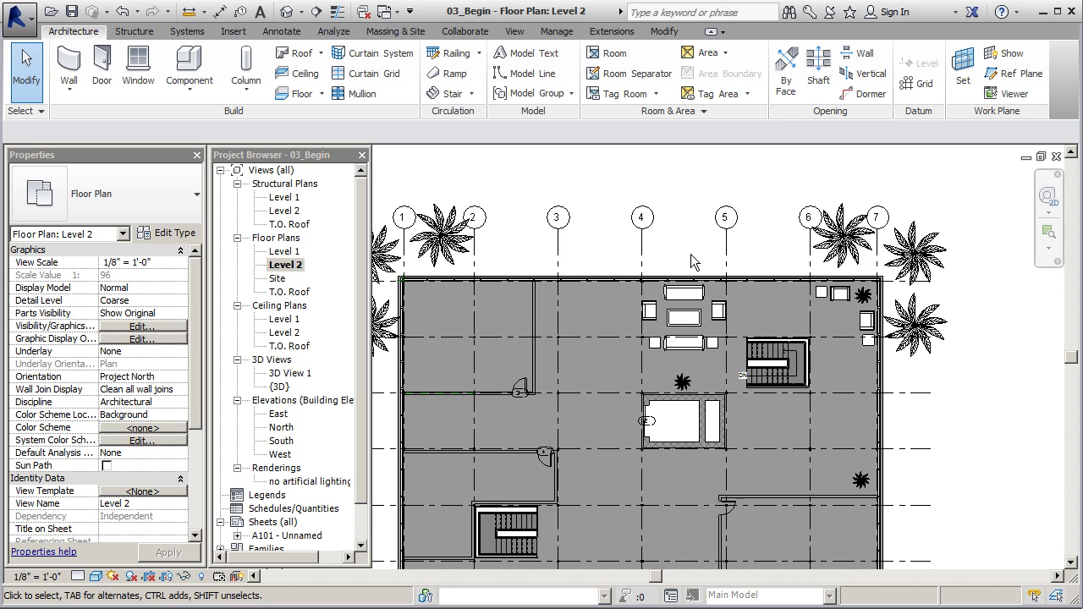
click(584, 321)
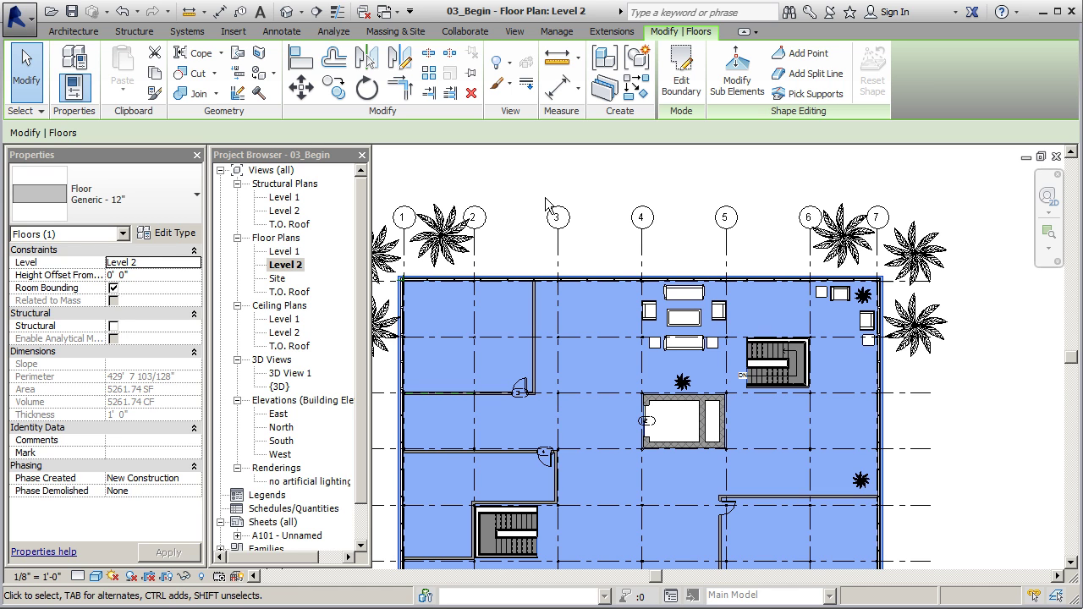
Step: Start Split Face on the Level 2 floor's top face
click(259, 54)
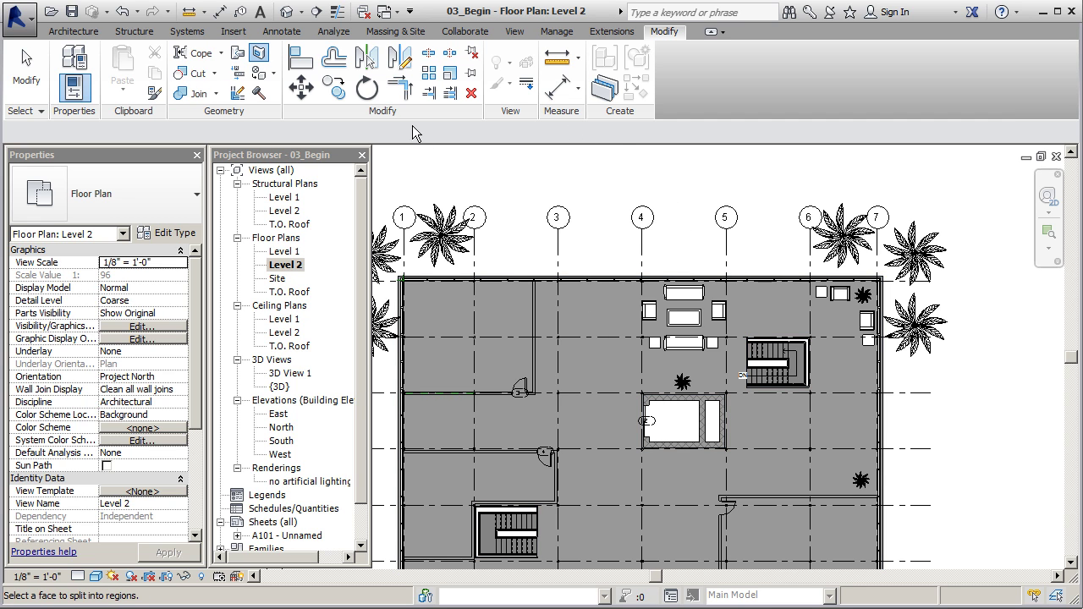
click(590, 306)
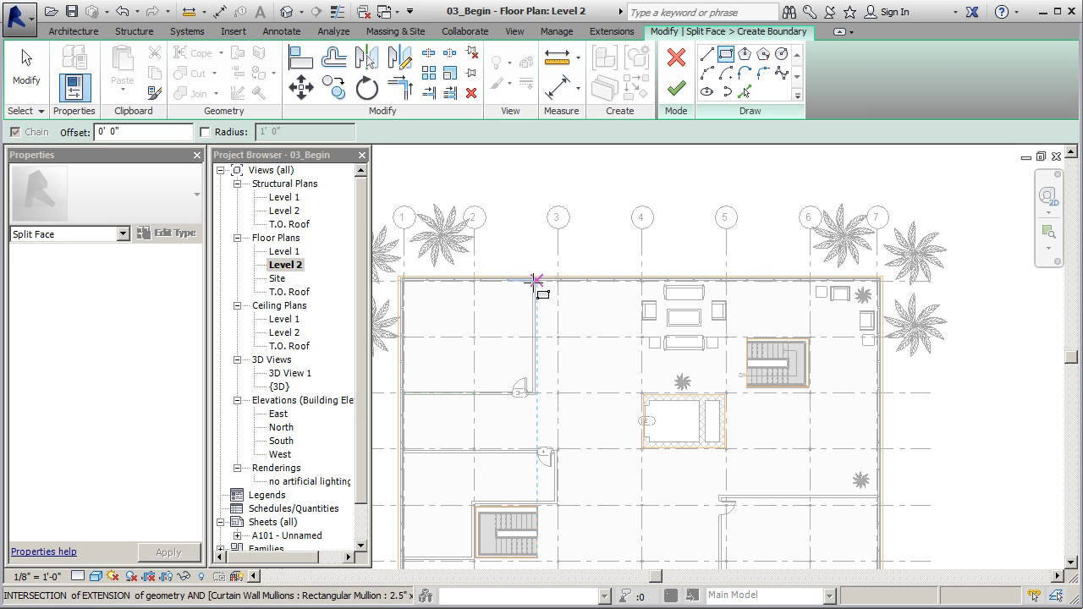
scroll(521, 280, up, 5)
scroll(511, 300, down, 4)
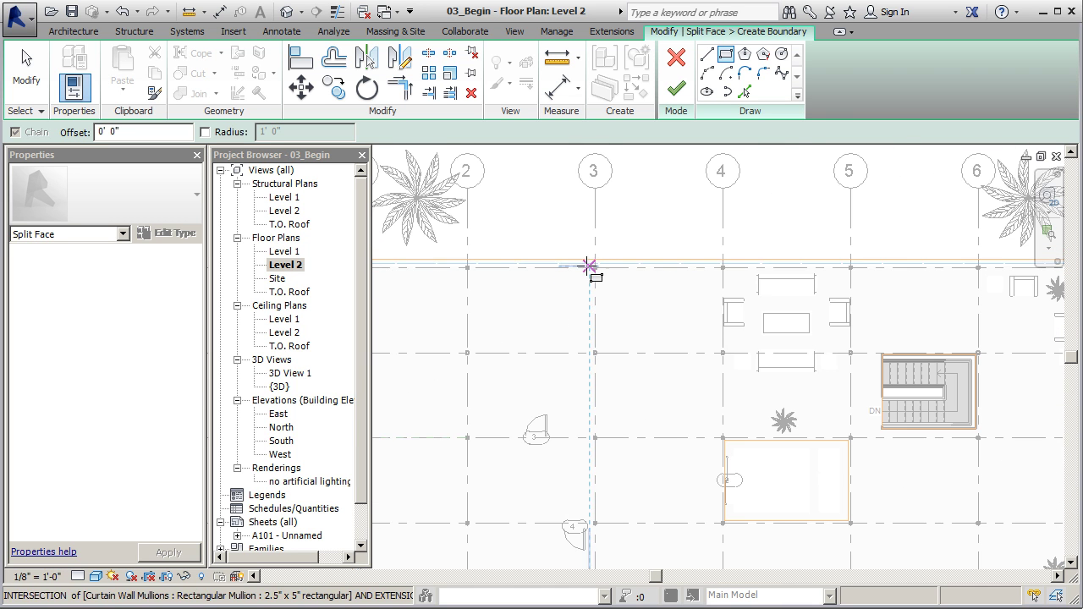
scroll(573, 280, up, 4)
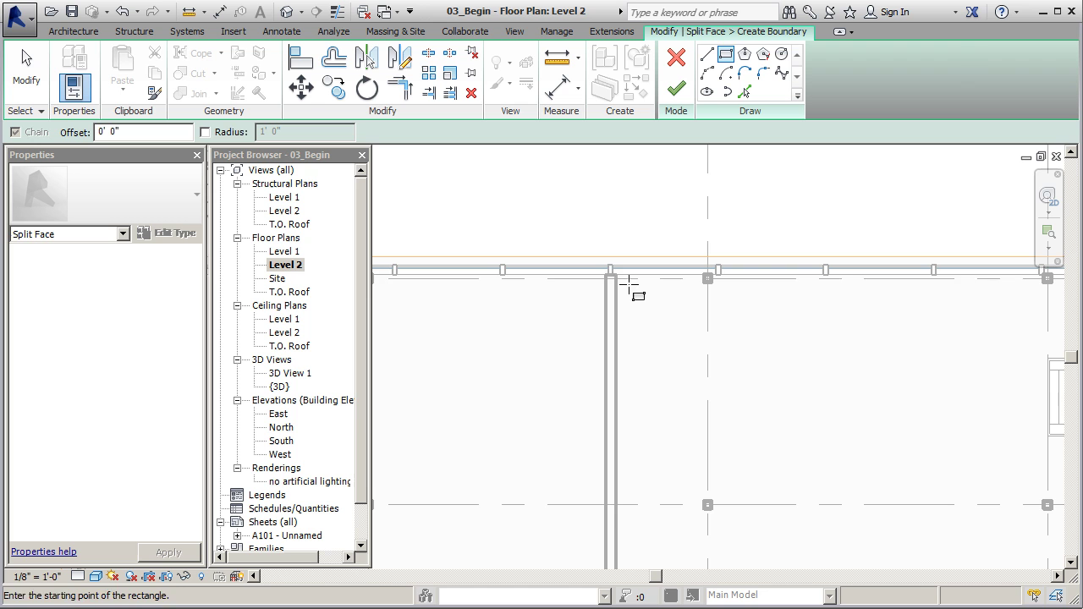
Step: Draw a rectangle over the upper-right lounge area and finish the split sketch
click(611, 276)
scroll(377, 271, down, 3)
scroll(503, 314, down, 4)
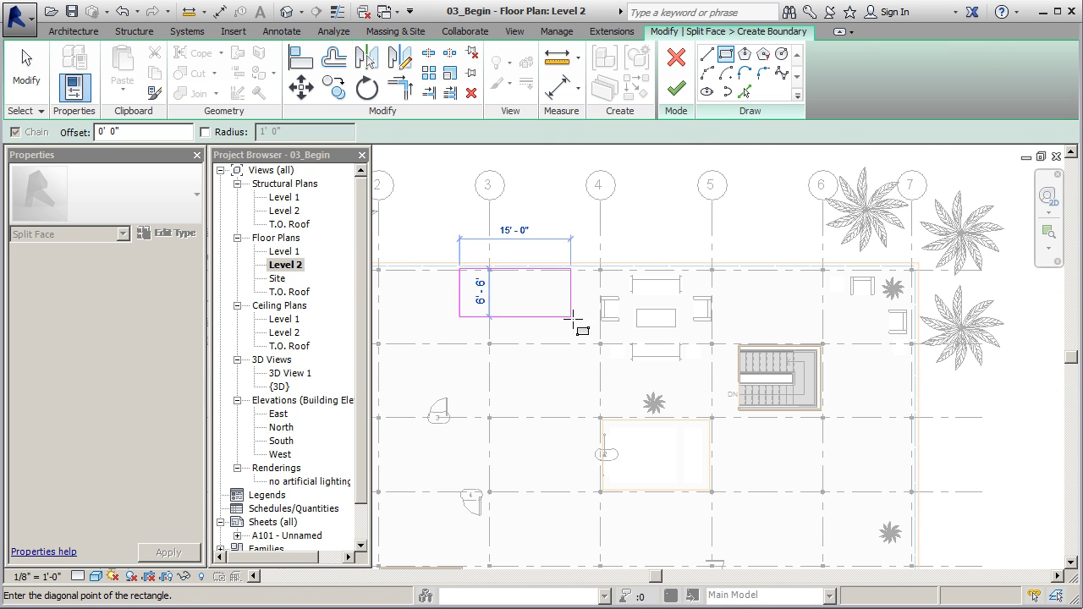
scroll(643, 398, up, 2)
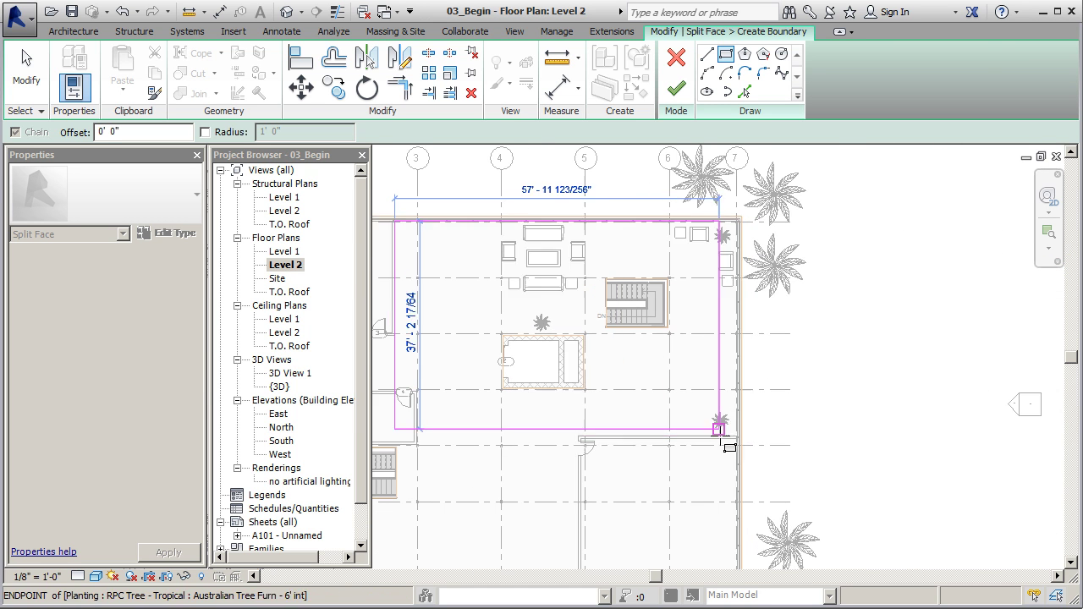
scroll(727, 448, up, 4)
scroll(744, 455, up, 2)
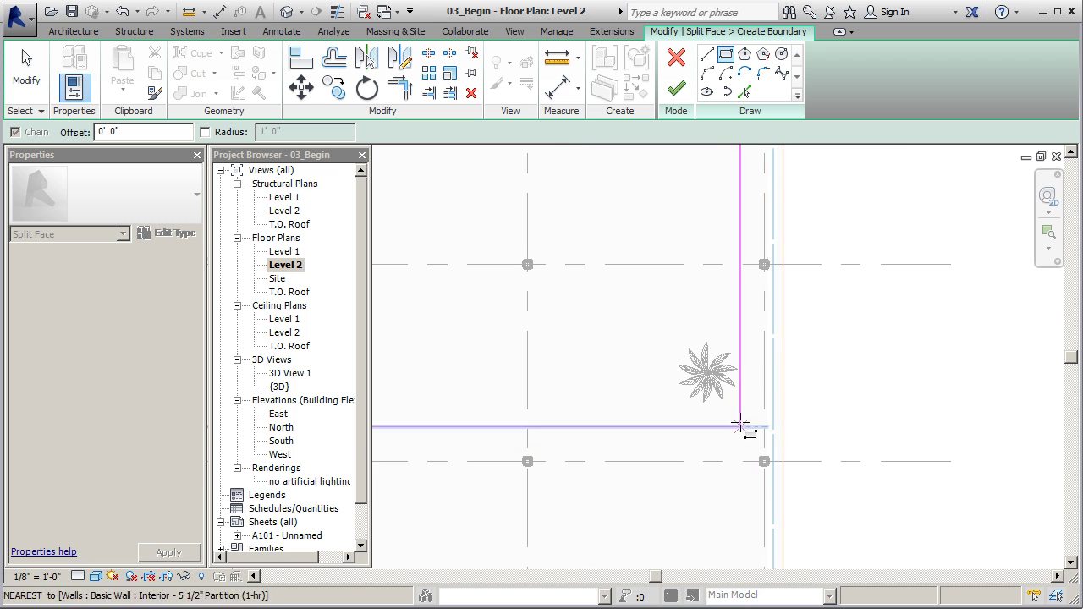
click(765, 427)
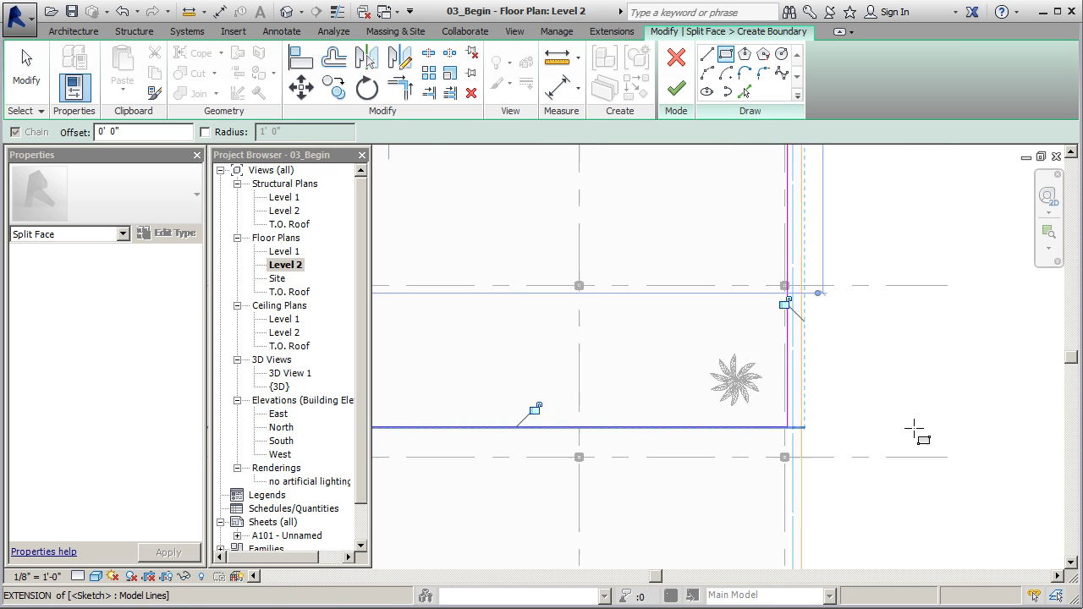
scroll(841, 365, down, 4)
scroll(682, 368, up, 1)
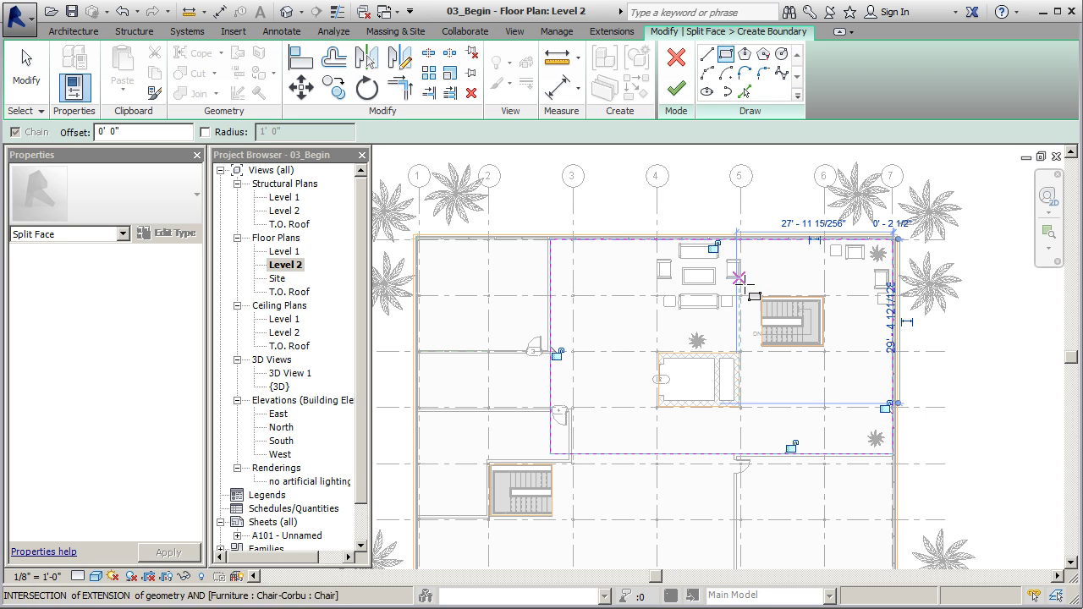
click(676, 88)
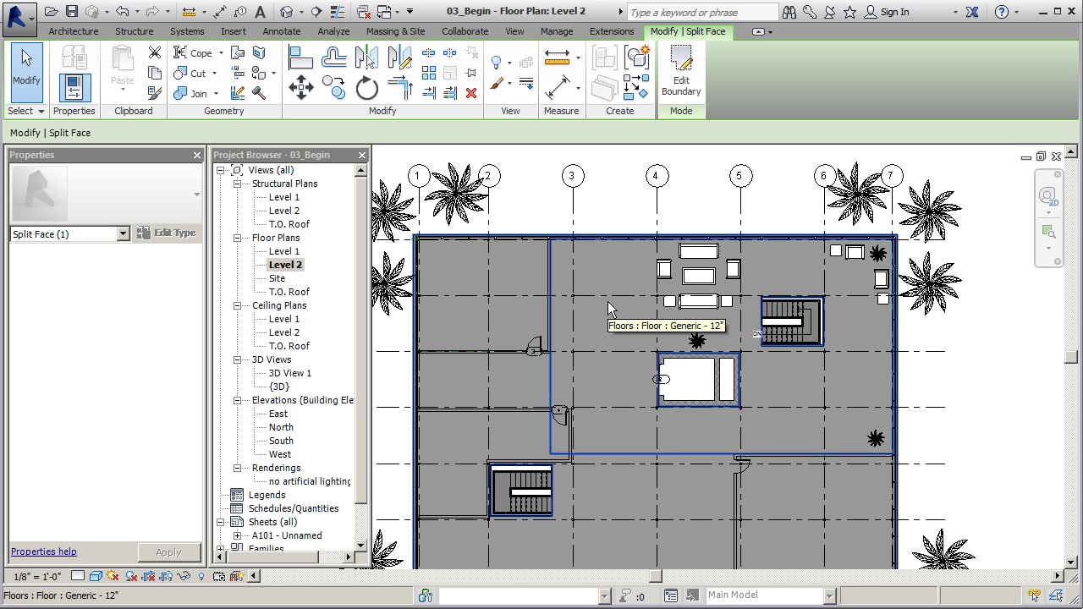
Step: Paint the split lounge floor region with the Birch material
click(260, 75)
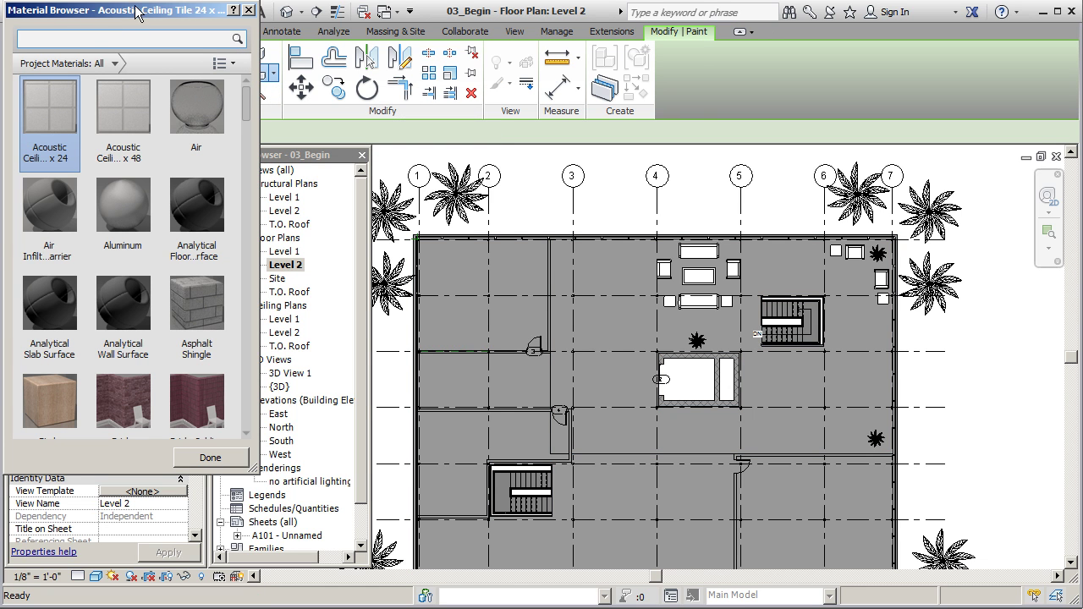
drag(293, 113, 294, 123)
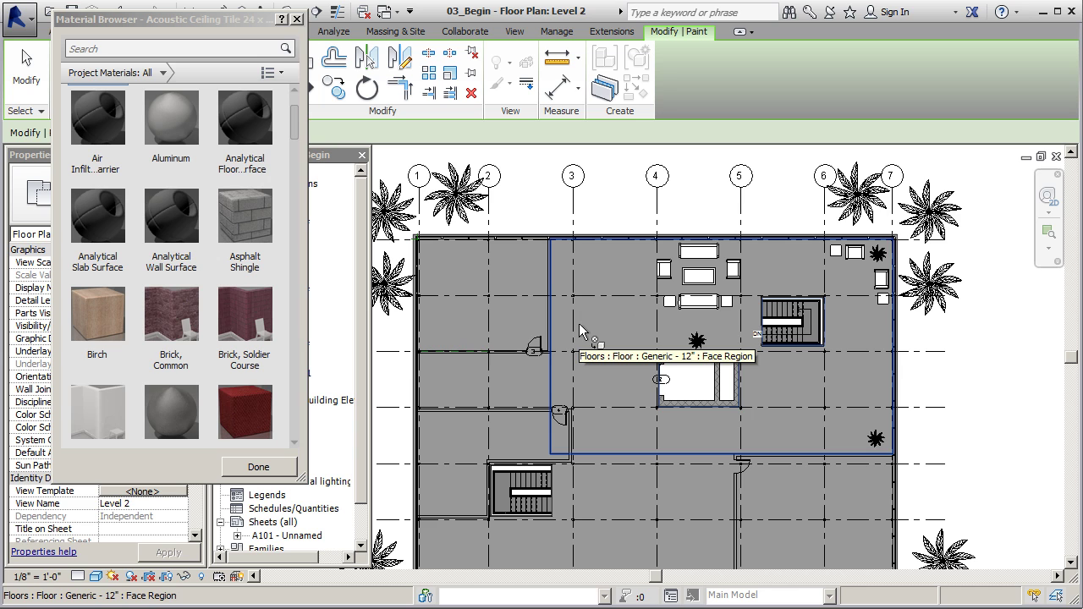
click(91, 313)
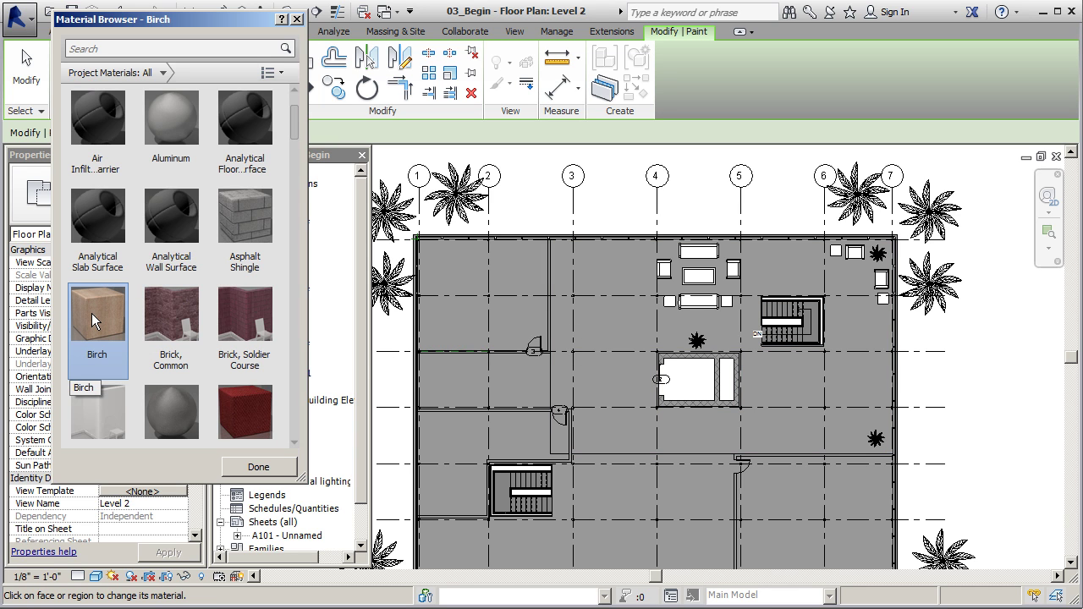
click(606, 308)
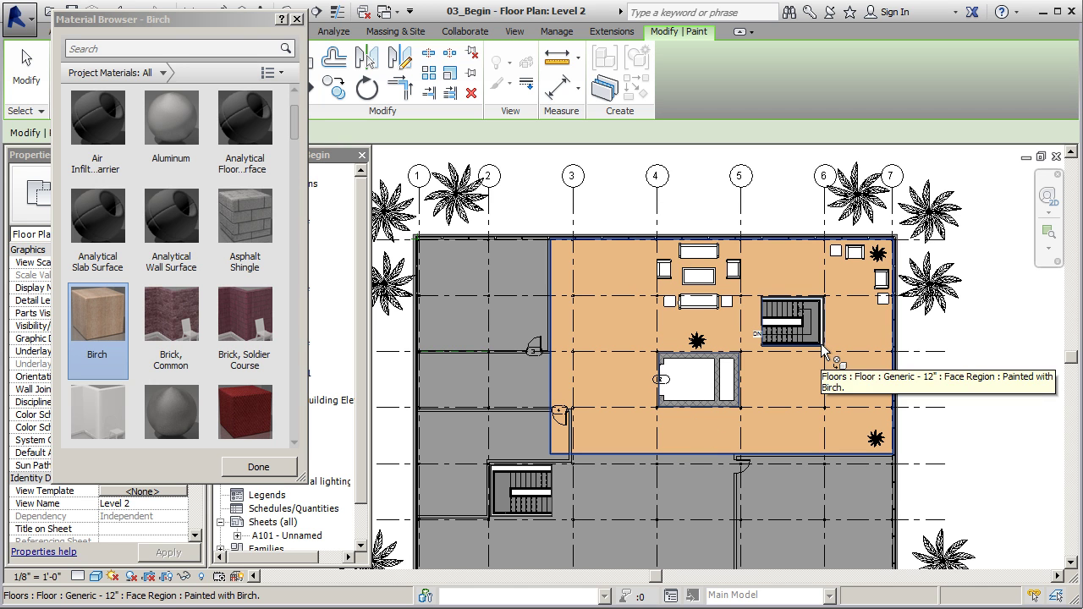
click(282, 474)
scroll(778, 351, up, 2)
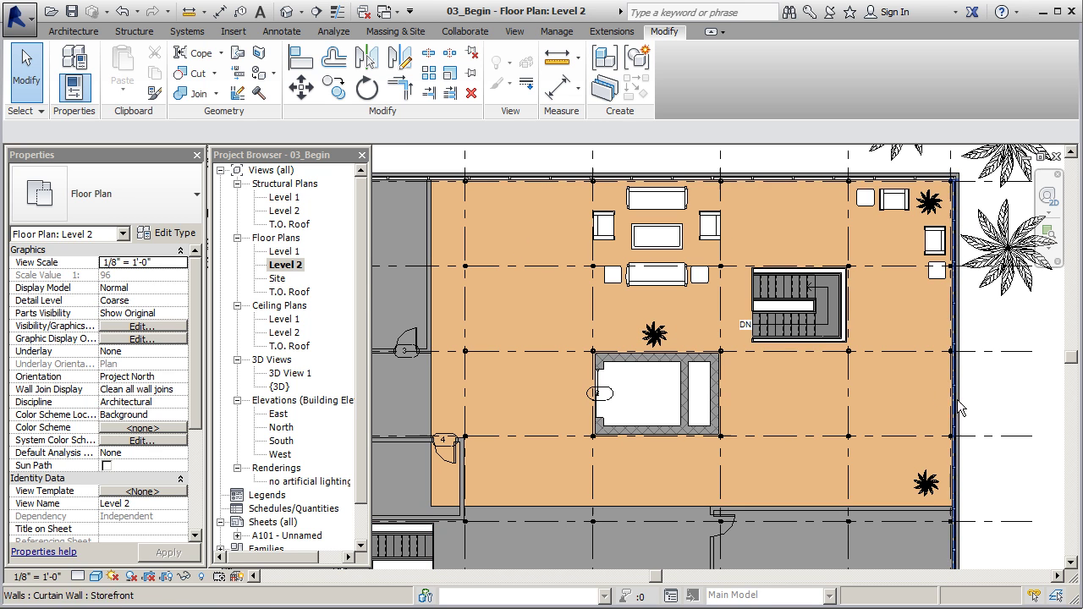
Step: Zoom around to inspect the Birch lounge floor, then bring up the Manage tools
scroll(601, 241, down, 2)
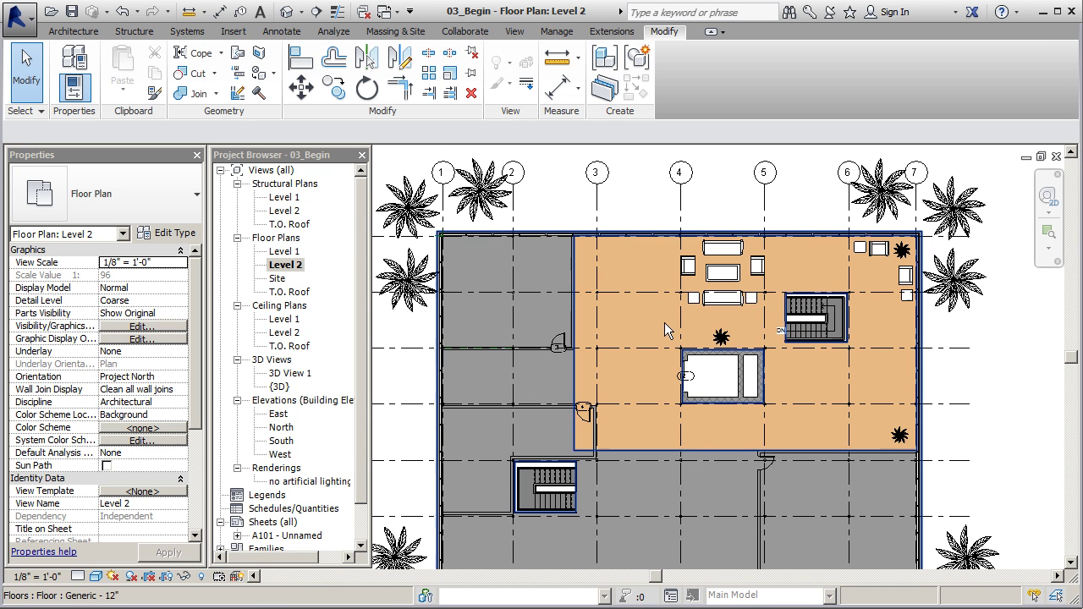
scroll(667, 320, down, 1)
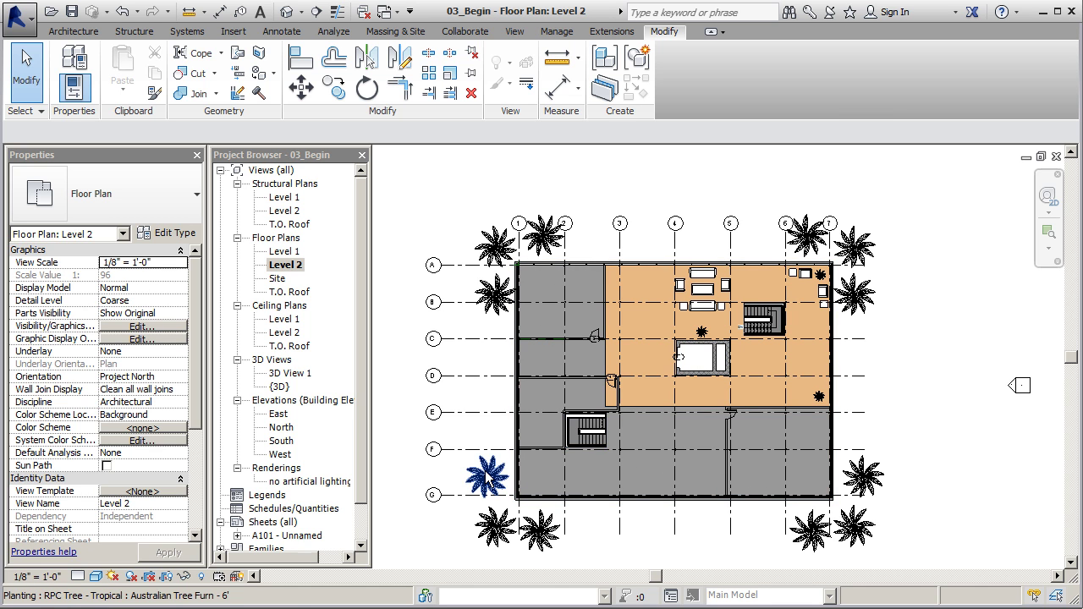
scroll(667, 288, up, 4)
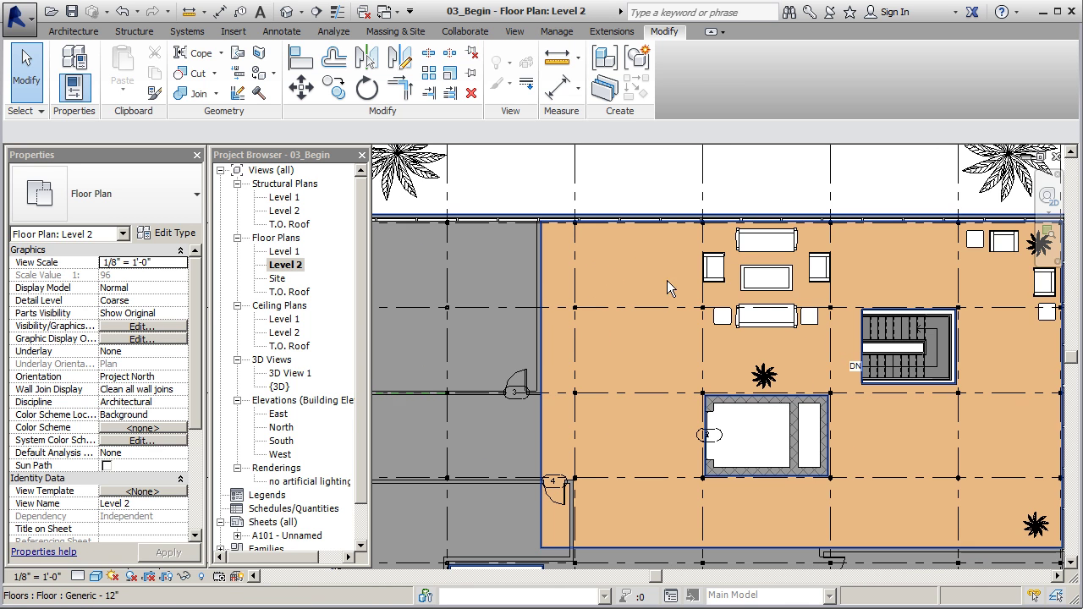
scroll(599, 270, up, 2)
scroll(576, 259, up, 2)
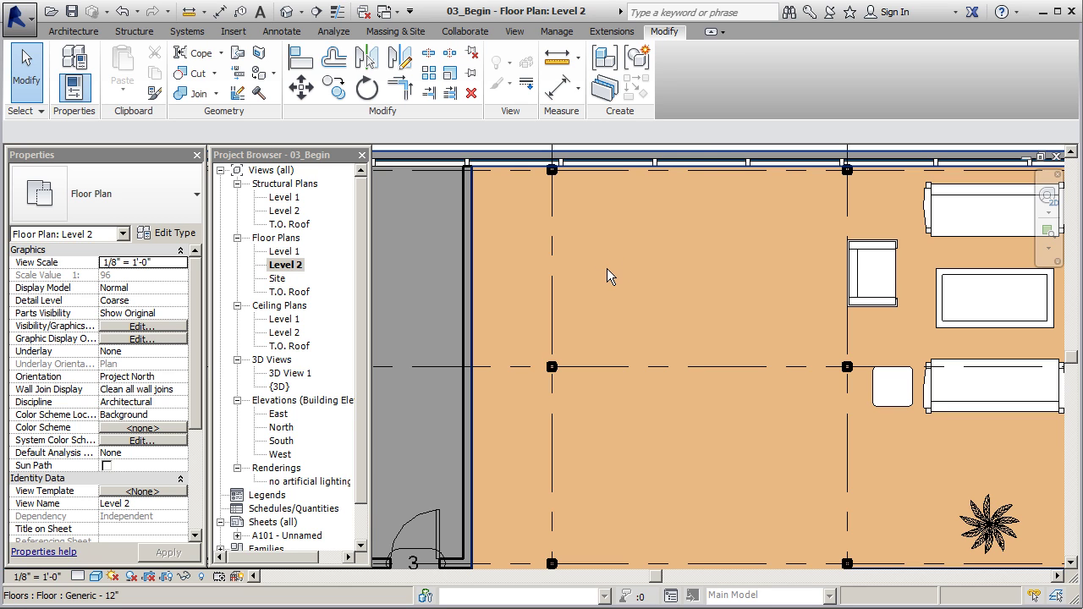
scroll(553, 291, down, 1)
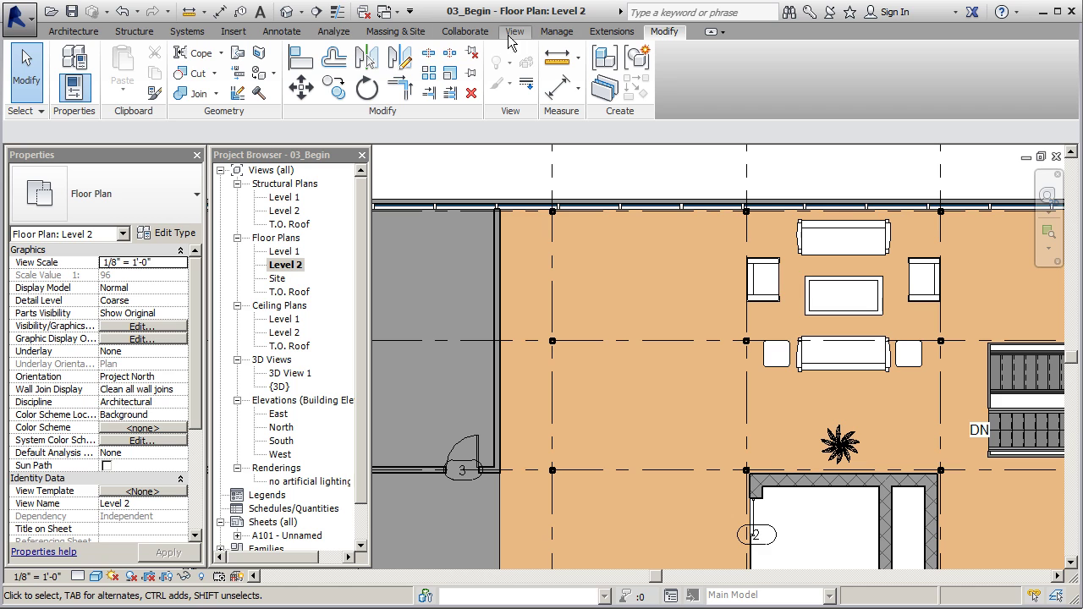
click(555, 33)
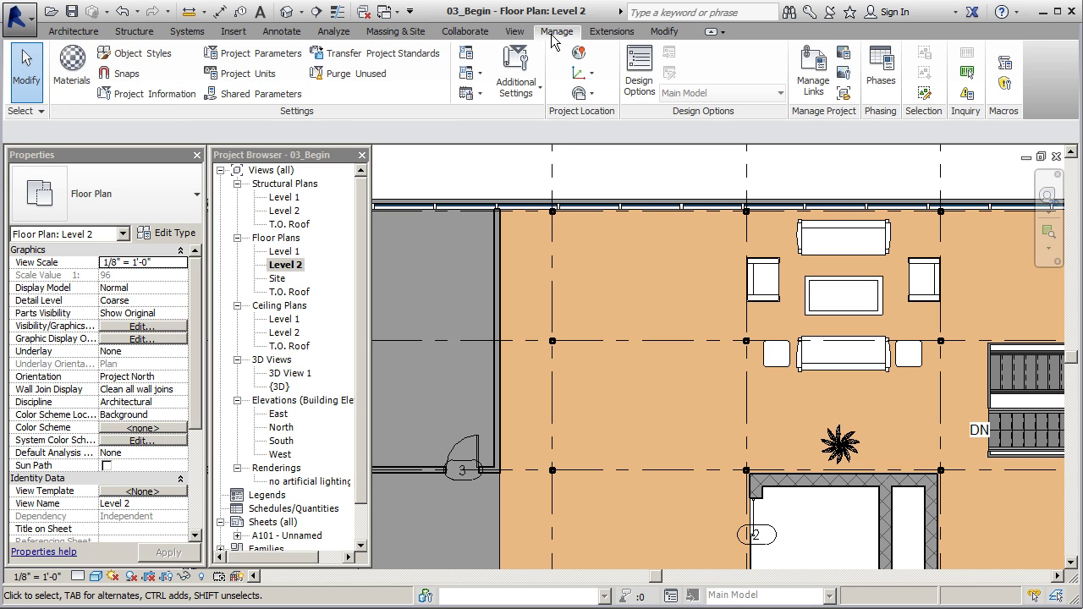
Step: Assign the Wood Board Wide model surface pattern to the Birch material
click(69, 66)
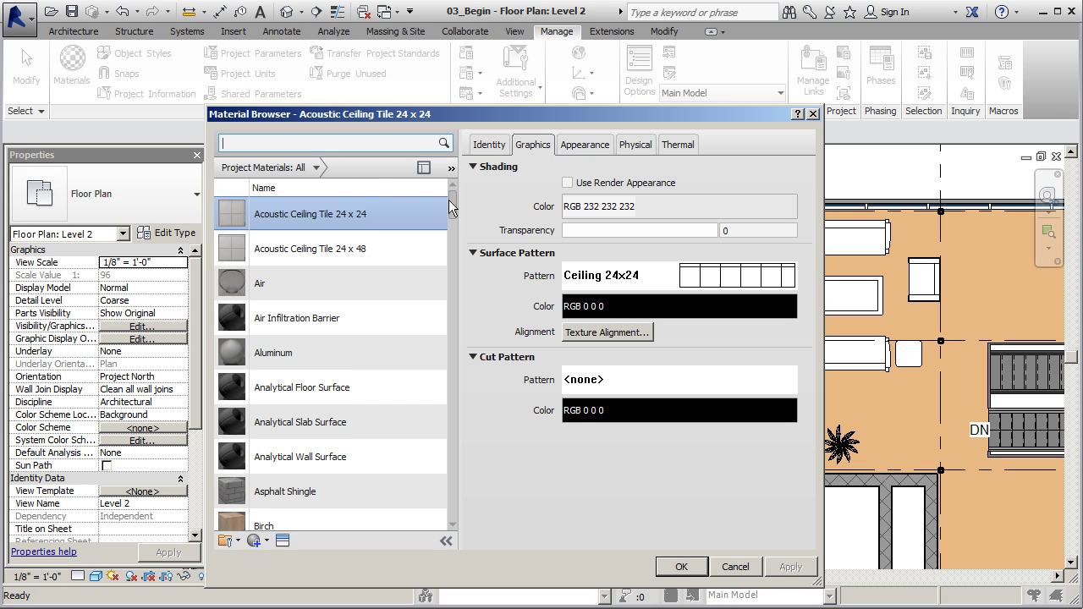
scroll(449, 204, down, 3)
click(275, 319)
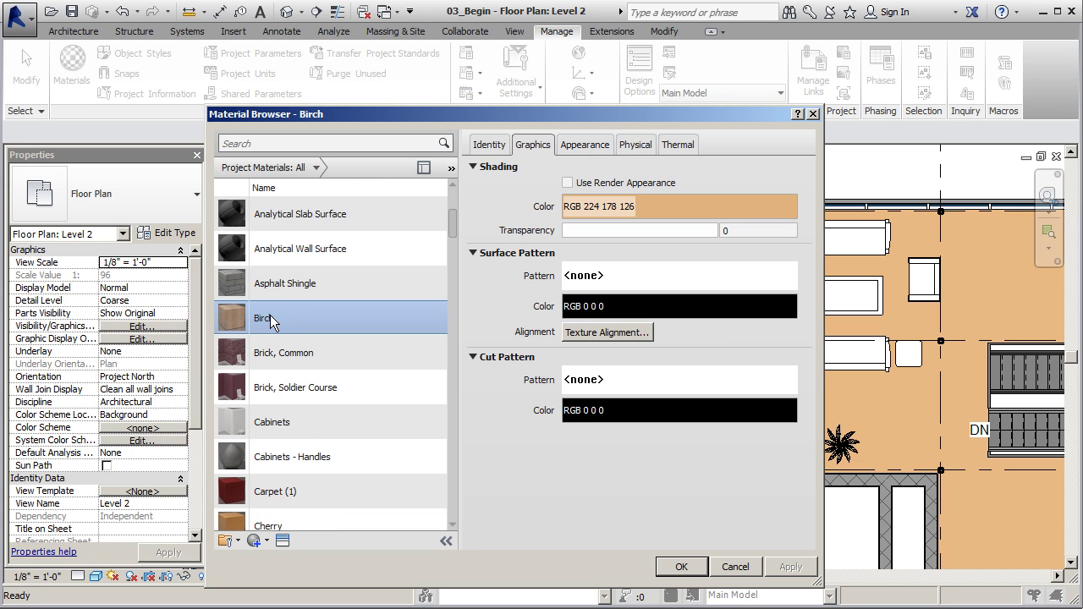
click(639, 278)
drag(727, 251, 724, 378)
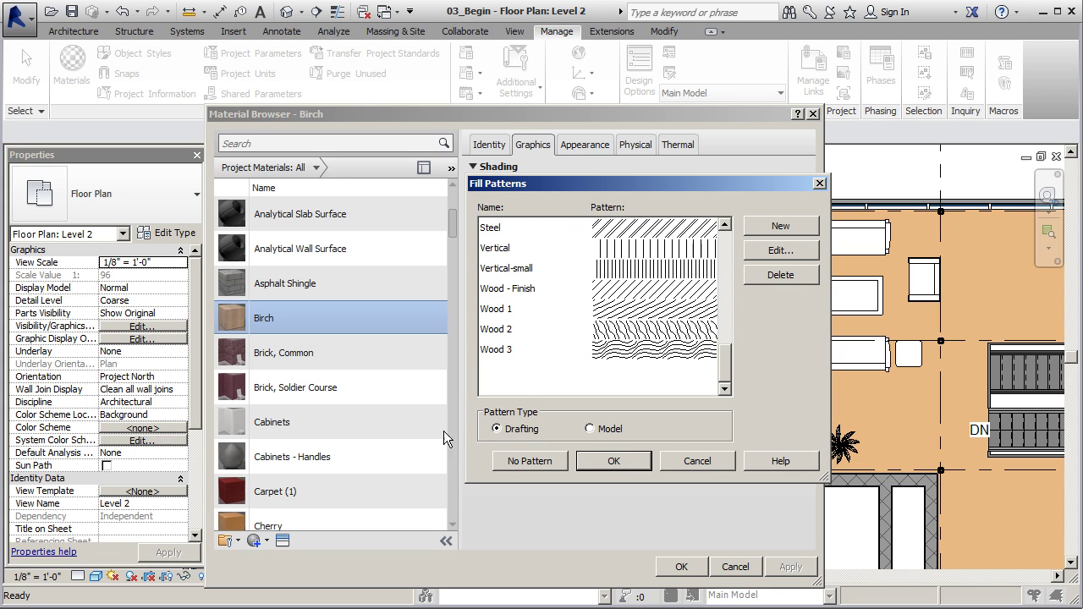
click(590, 429)
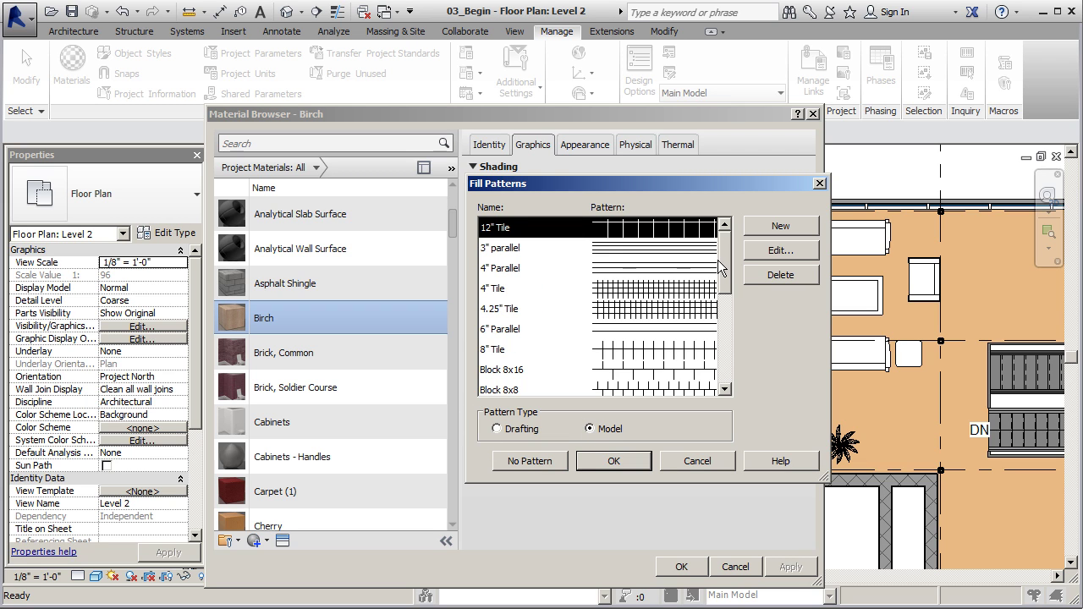
drag(727, 255, 724, 347)
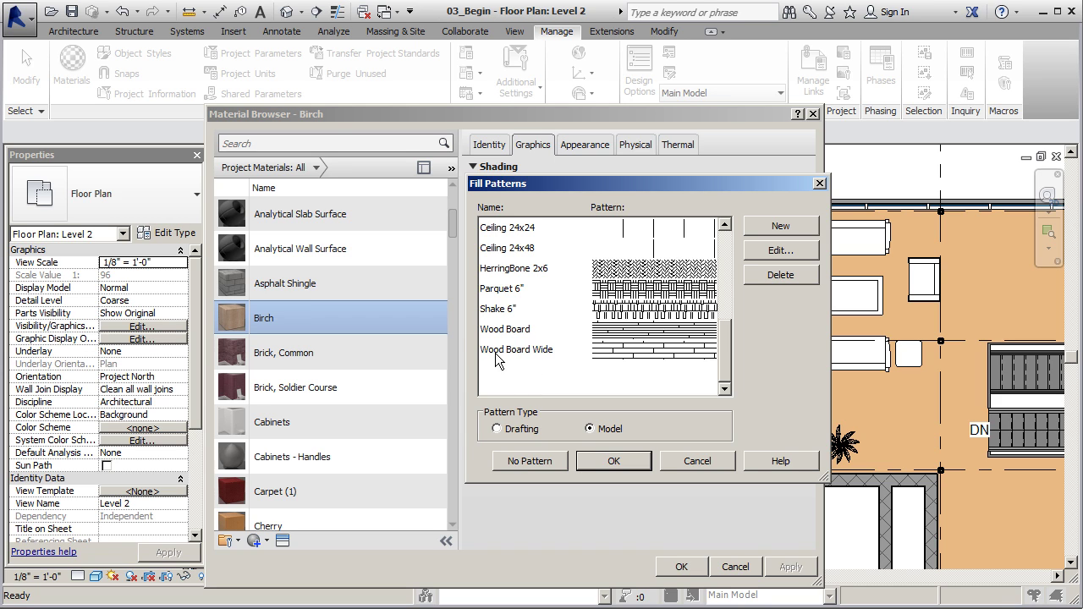
click(623, 355)
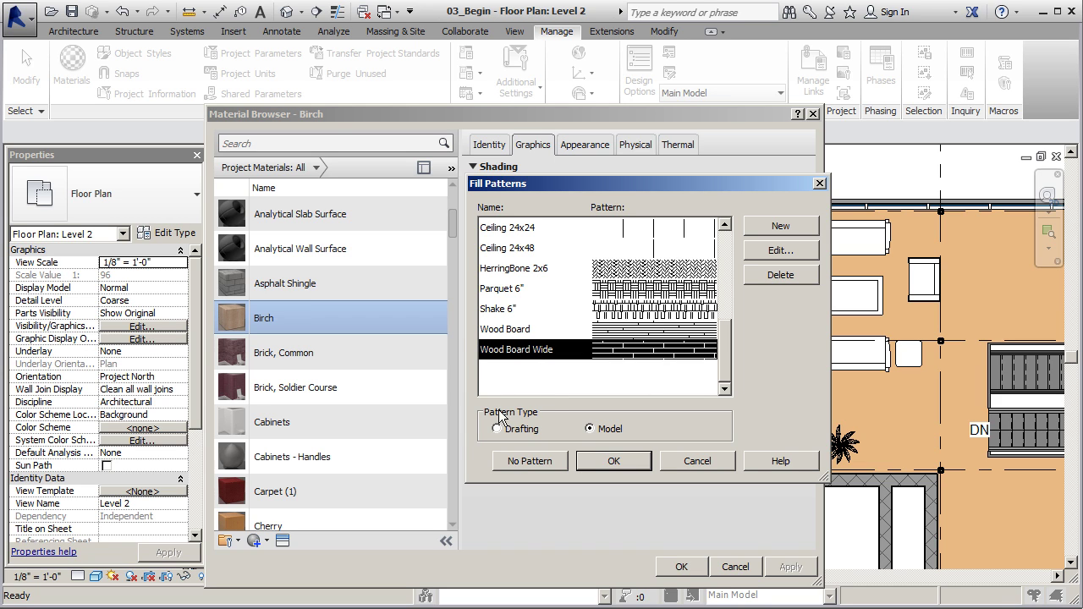
click(628, 462)
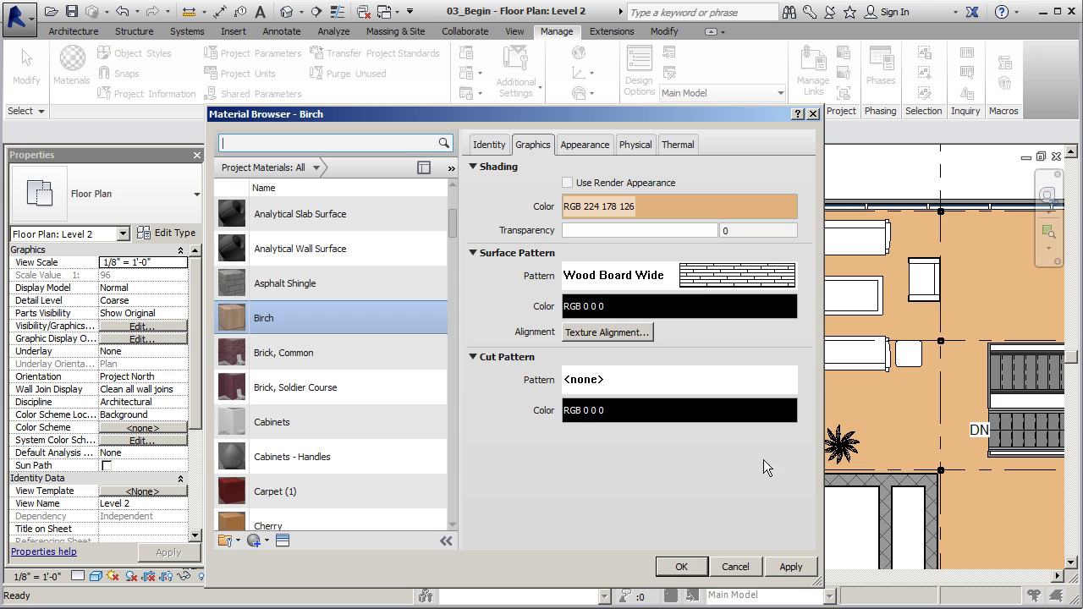
click(734, 568)
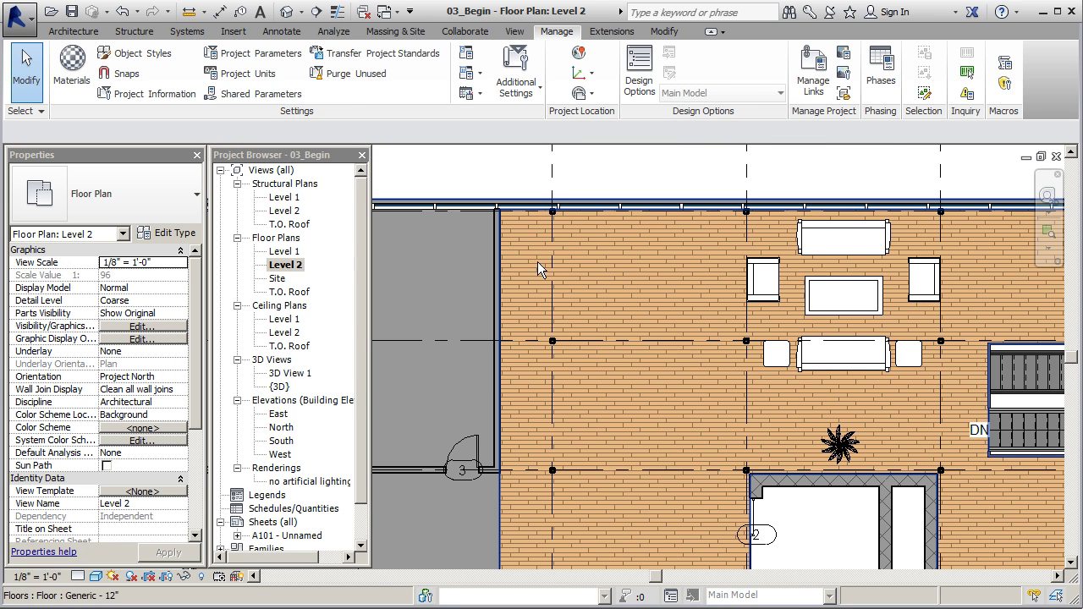
scroll(665, 272, down, 2)
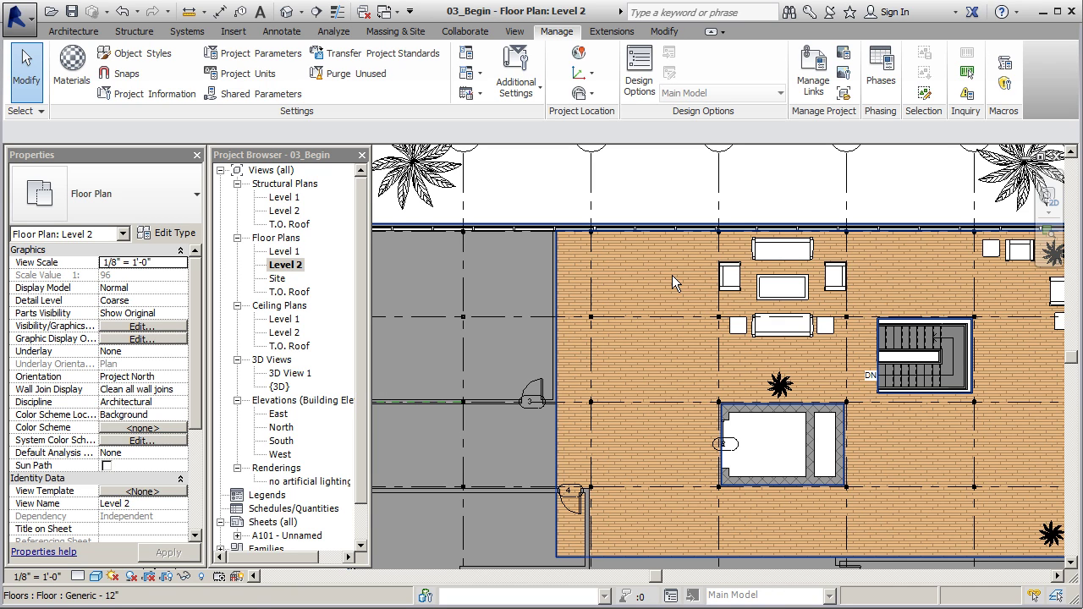
scroll(671, 339, down, 1)
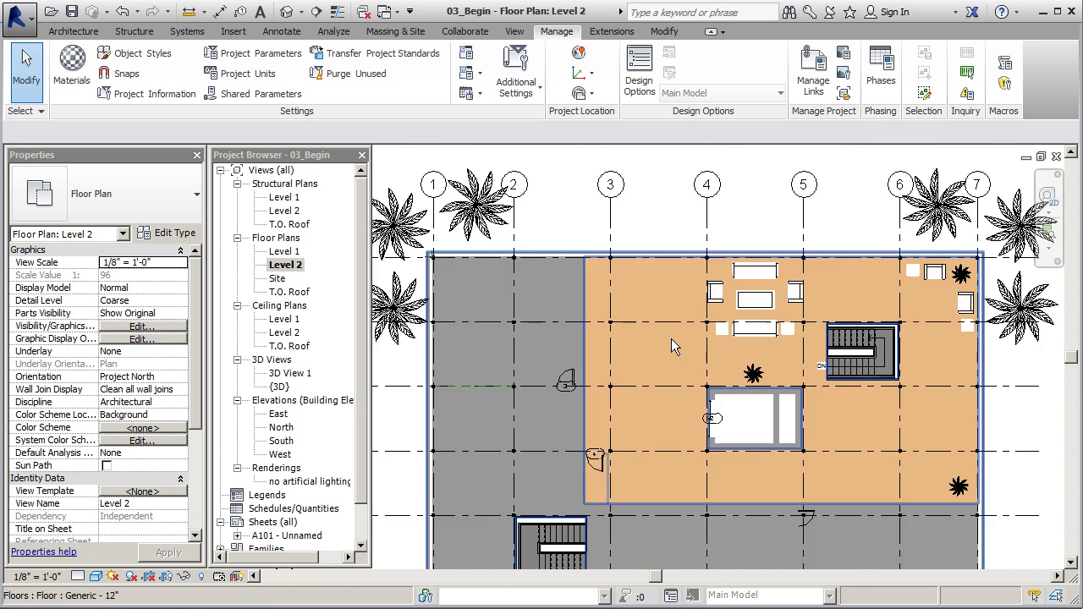
scroll(671, 339, up, 2)
click(297, 373)
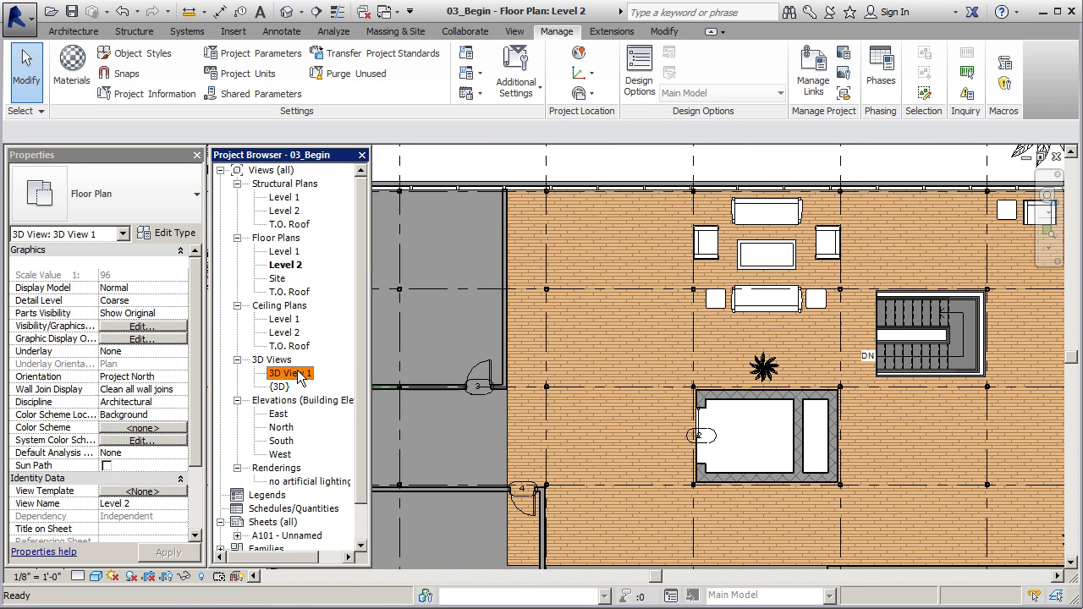
Step: Open 3D View 1 and select all Generic - 12" Masonry walls in the entire project
double_click(298, 378)
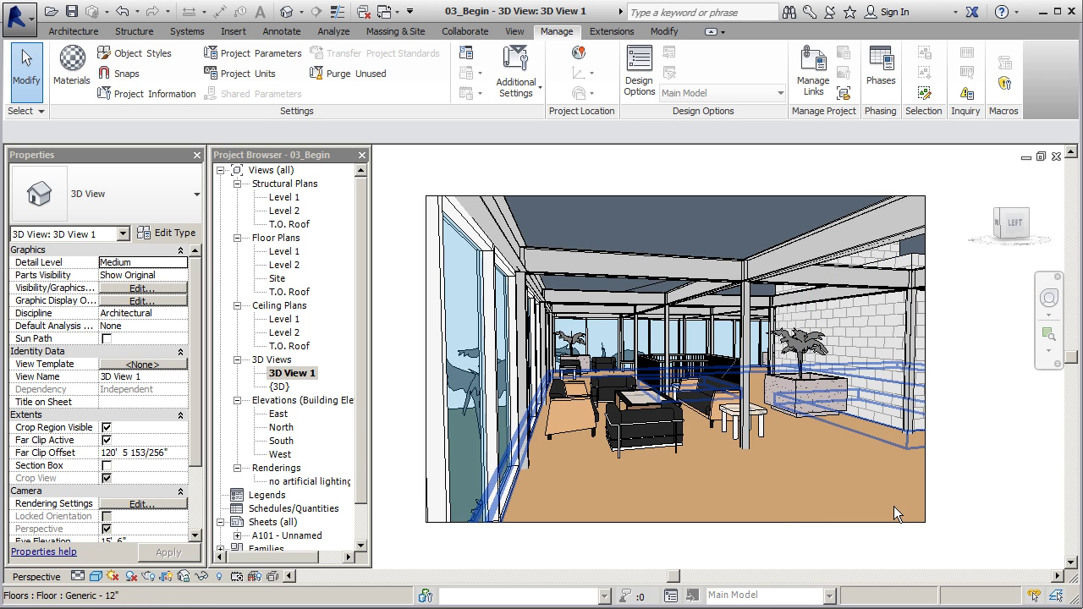
click(872, 320)
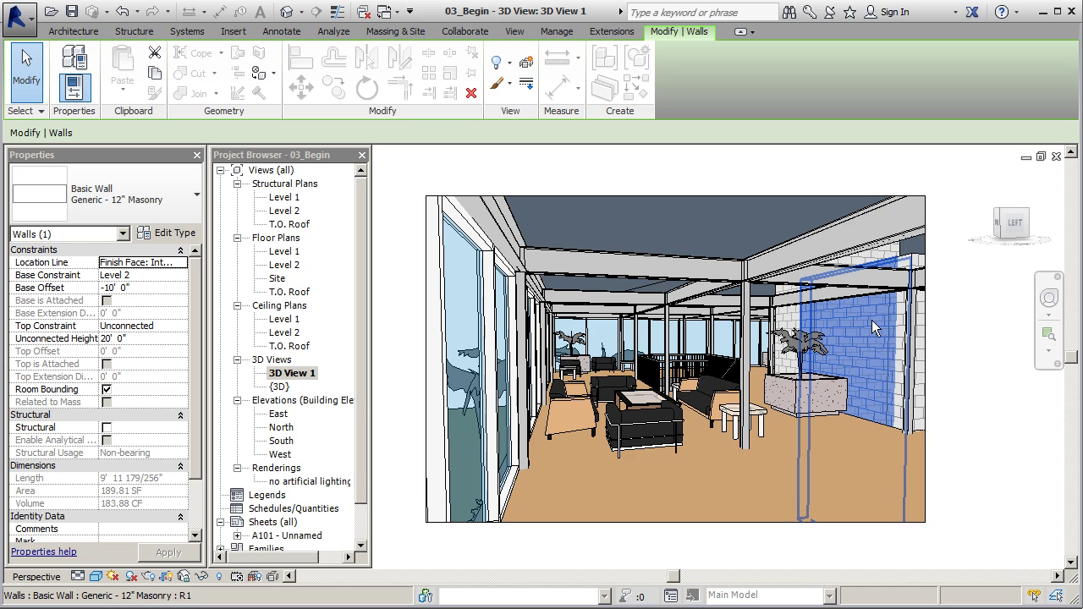
right_click(871, 320)
mouse_move(909, 514)
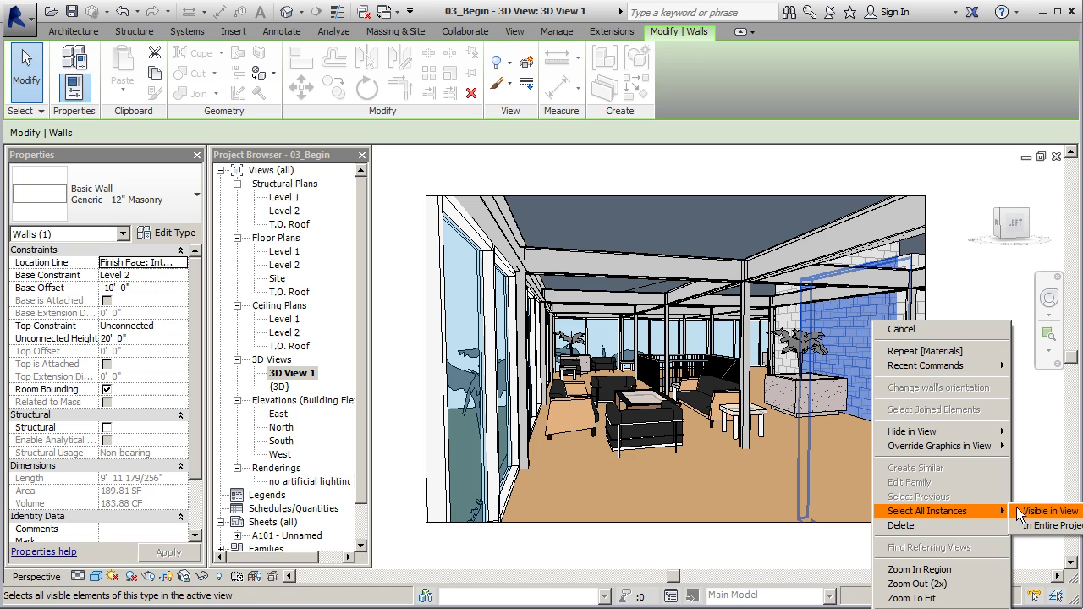
click(1036, 526)
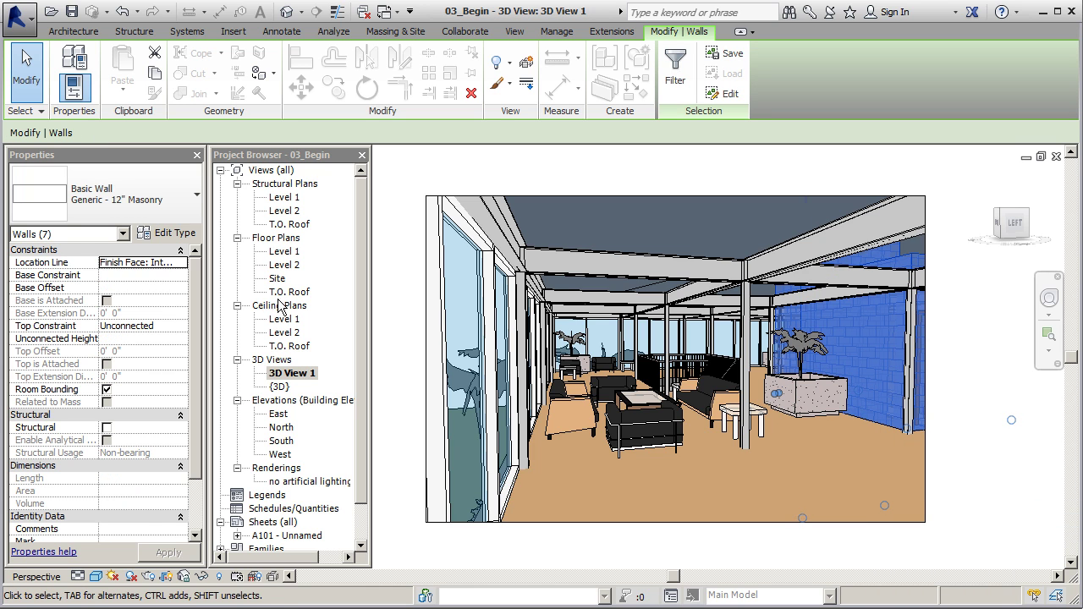
Step: Set the wall layer's Concrete Masonry Units shading colour to orange, RGB 255 128 64
click(177, 240)
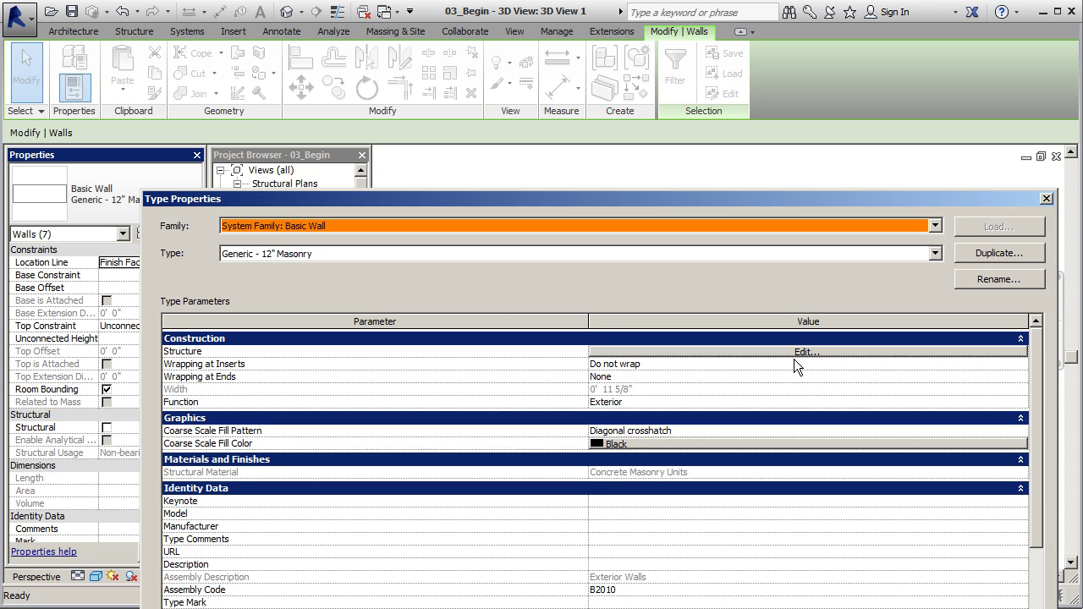
click(792, 351)
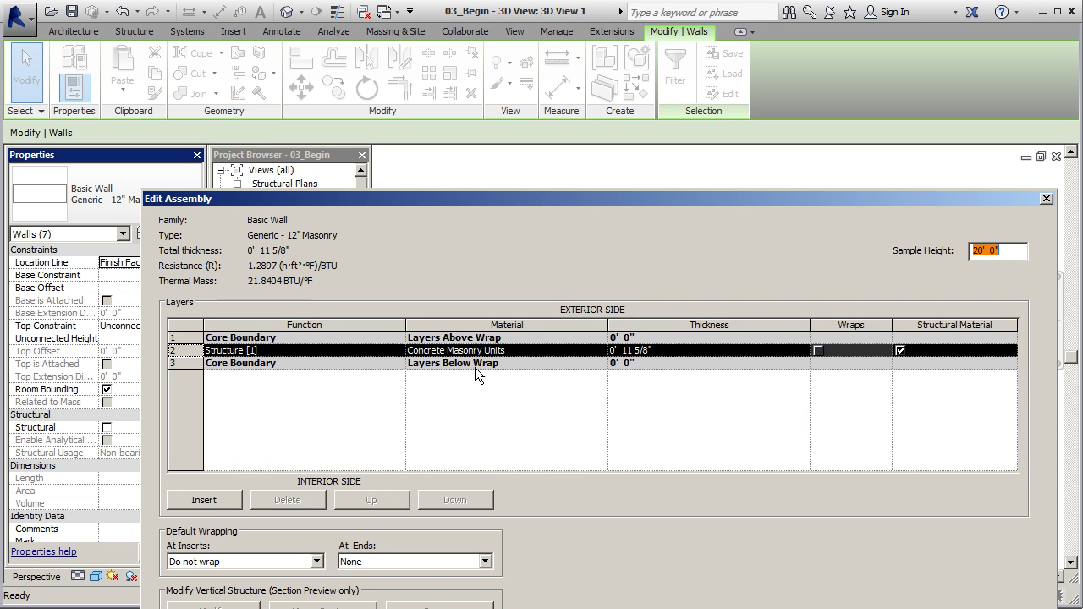
click(590, 351)
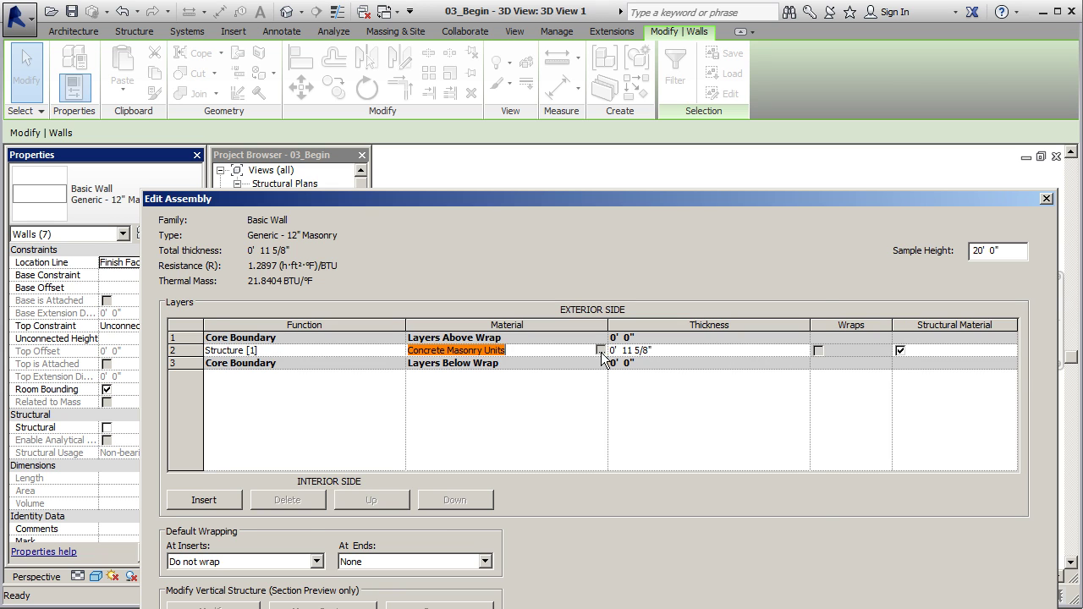
click(603, 350)
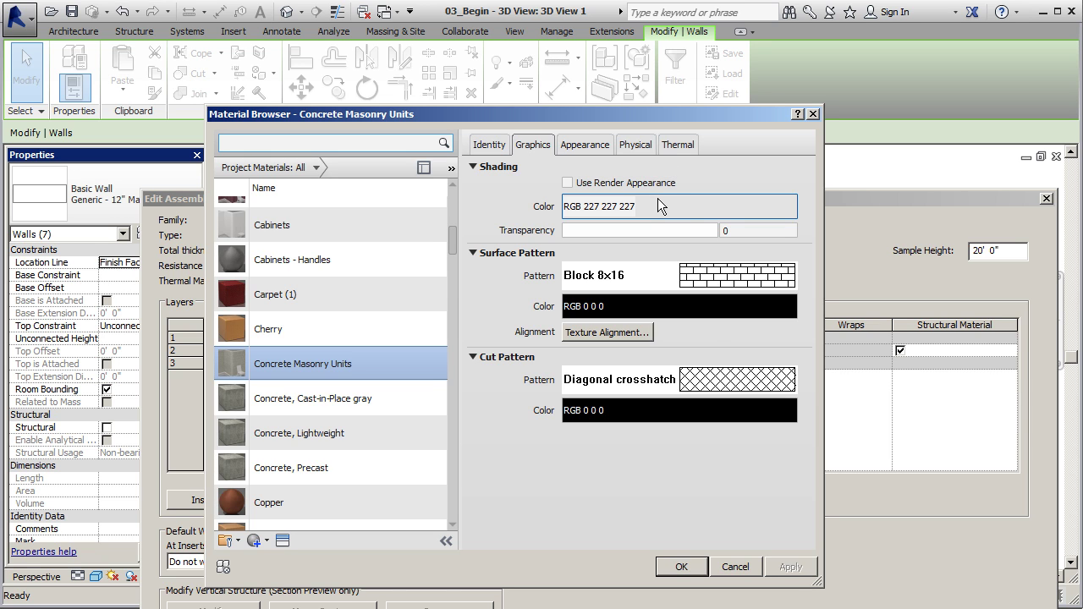
click(661, 207)
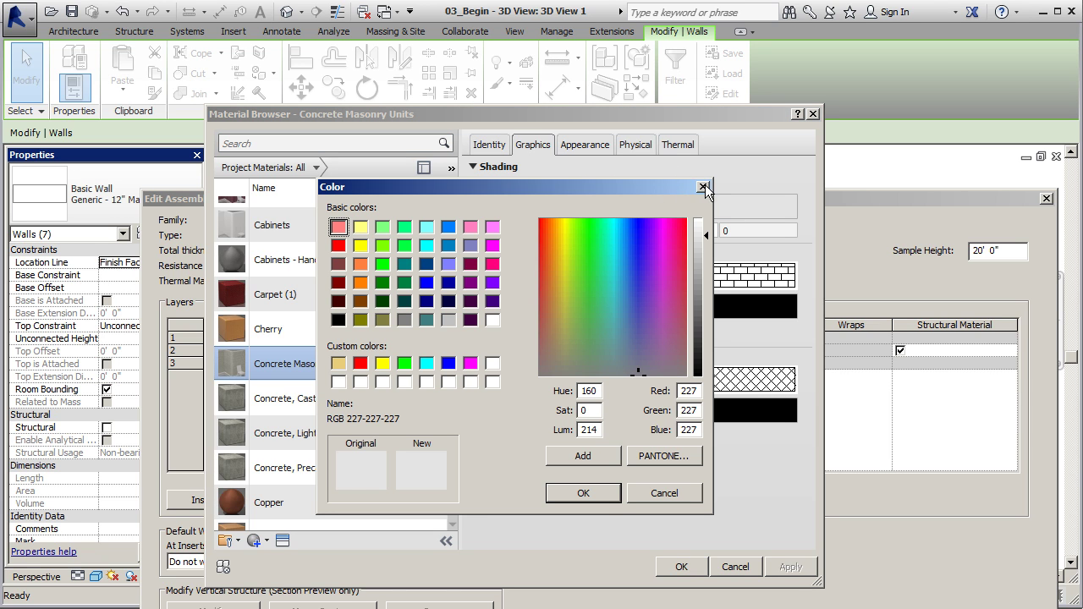
click(362, 264)
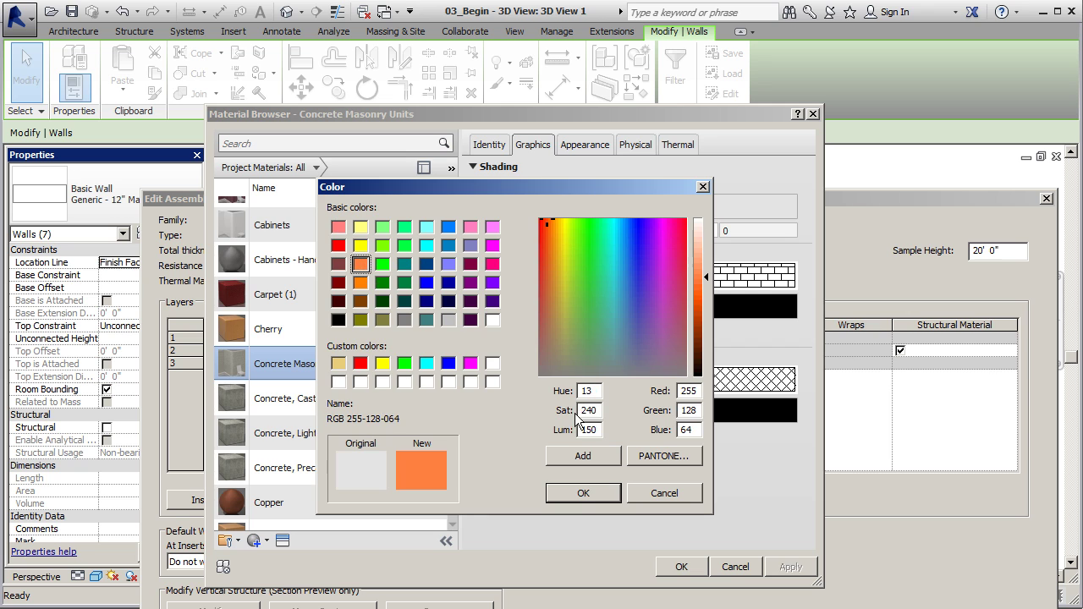
click(581, 494)
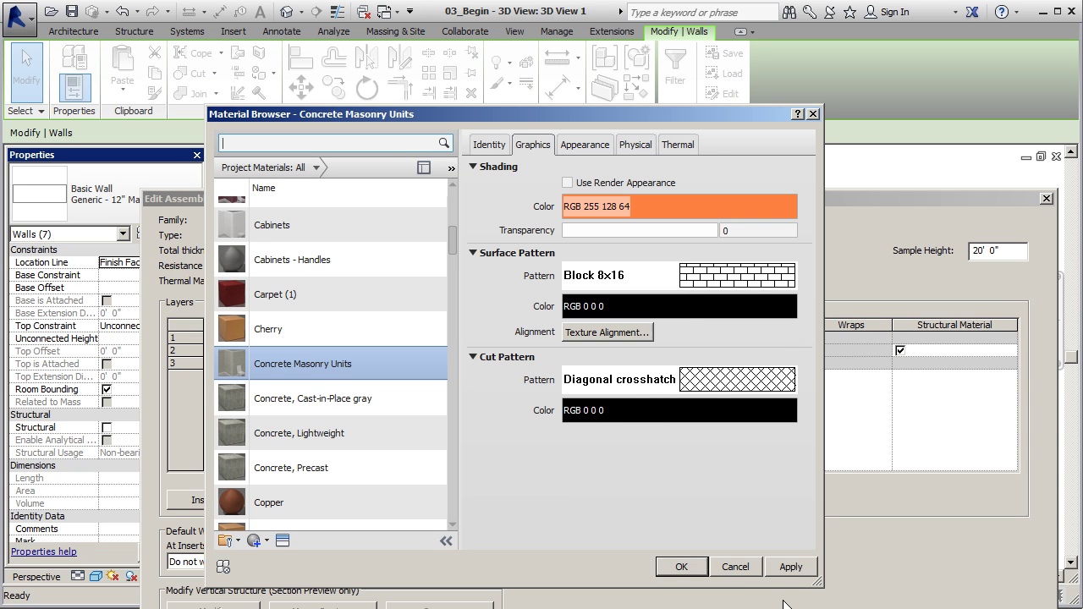
click(682, 568)
click(567, 351)
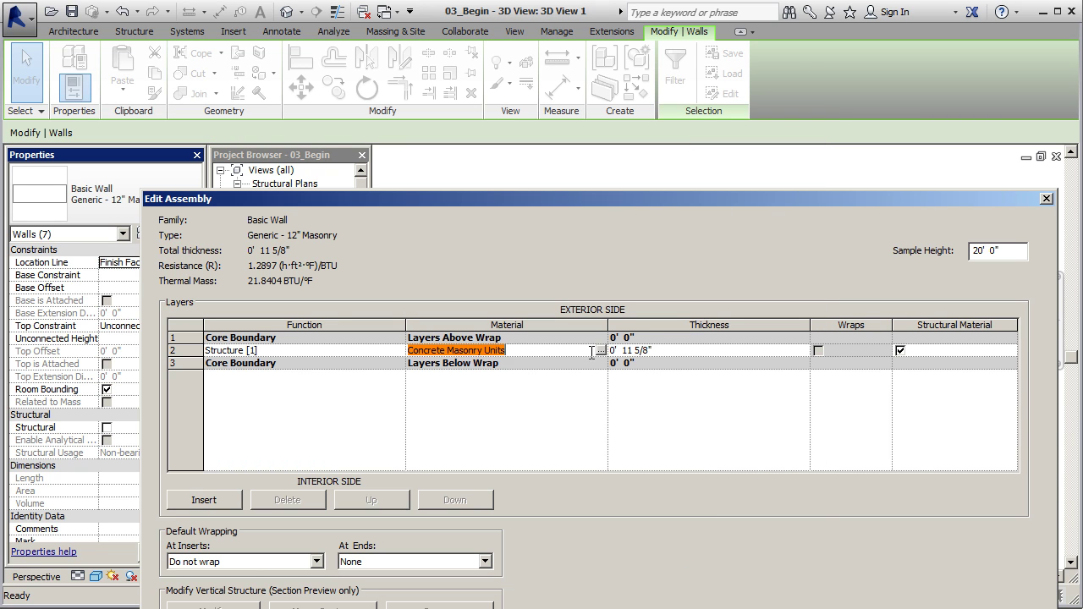
Step: Enable an orange RGB 255 128 64 appearance tint on Concrete Masonry Units
click(601, 350)
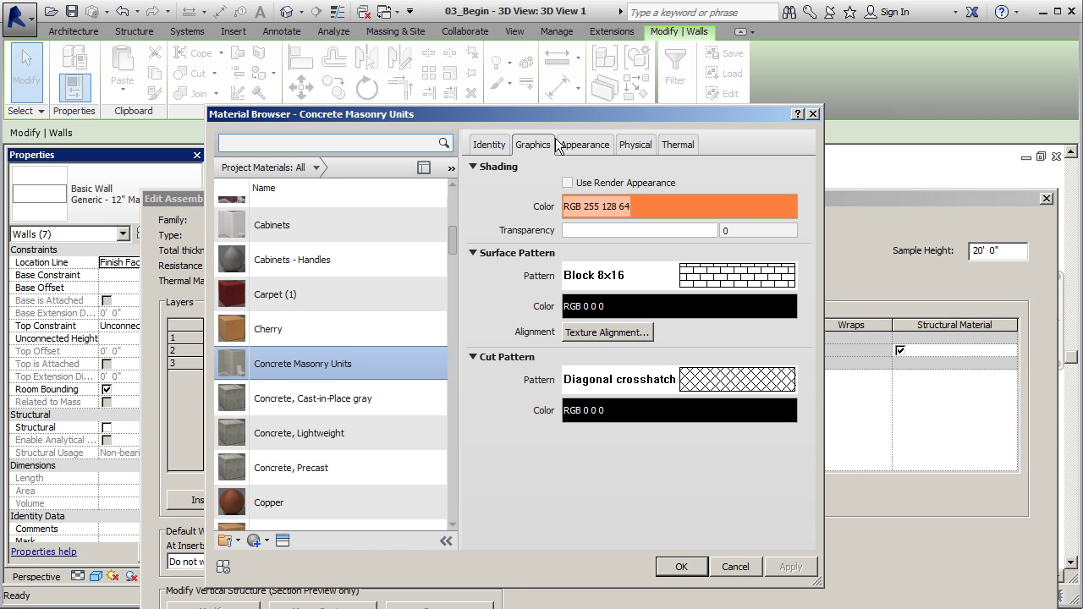
click(588, 147)
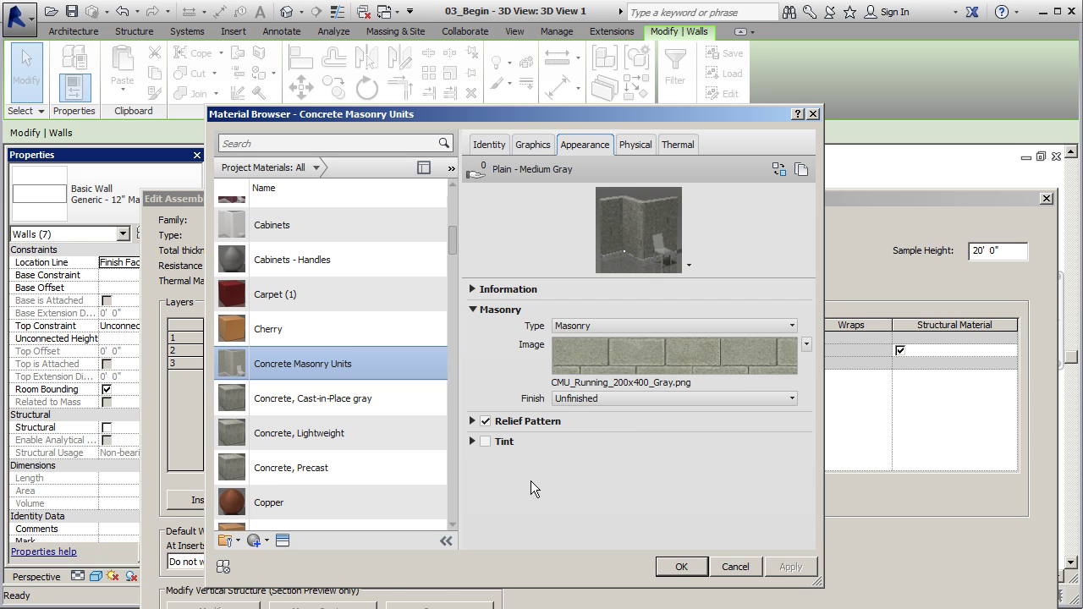
click(487, 442)
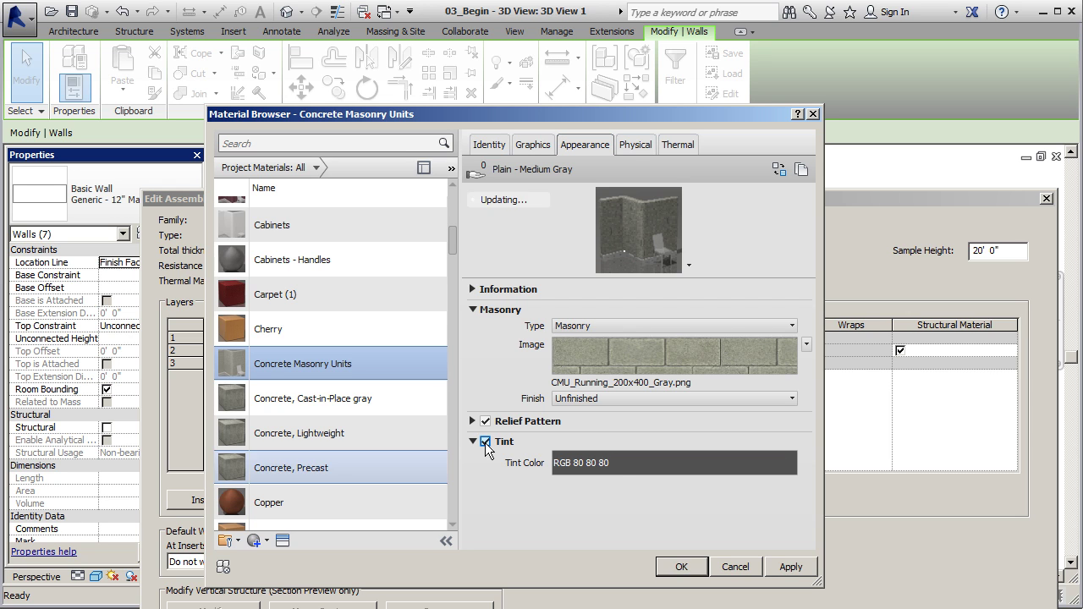
click(640, 462)
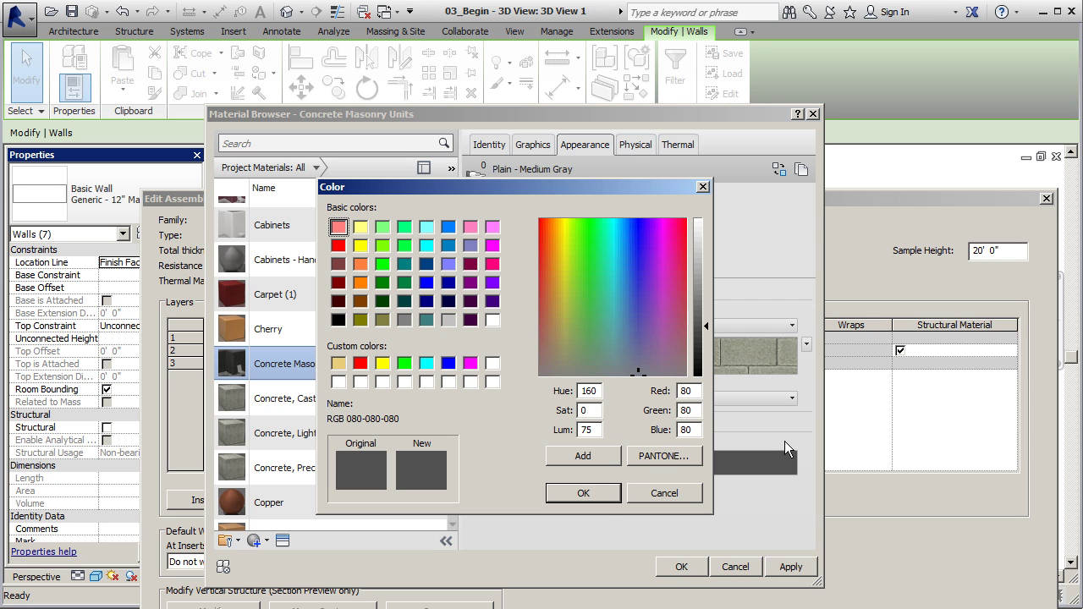
click(359, 265)
click(583, 492)
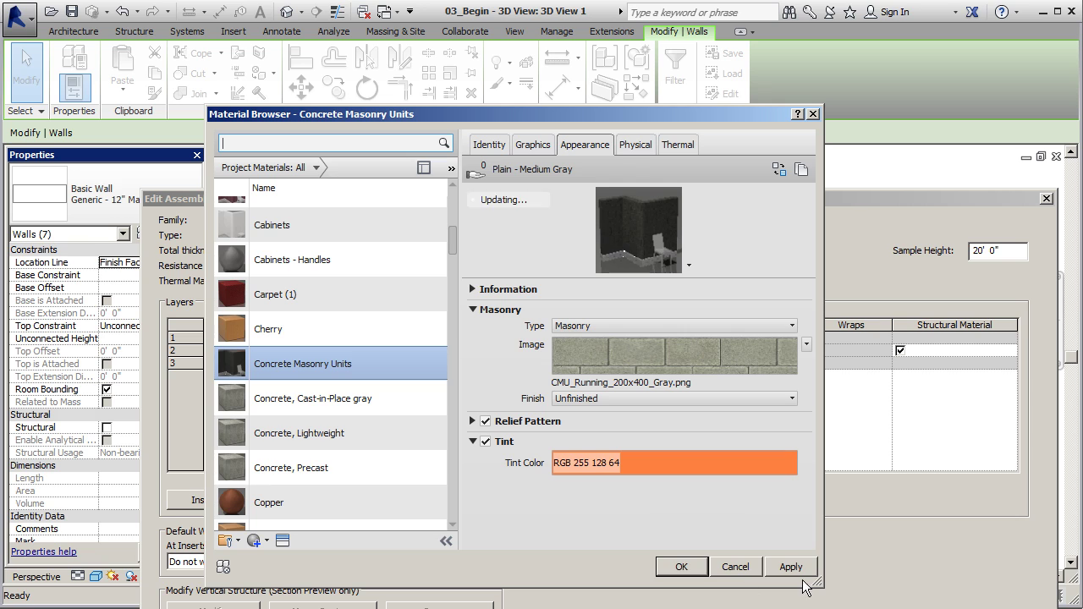
click(679, 568)
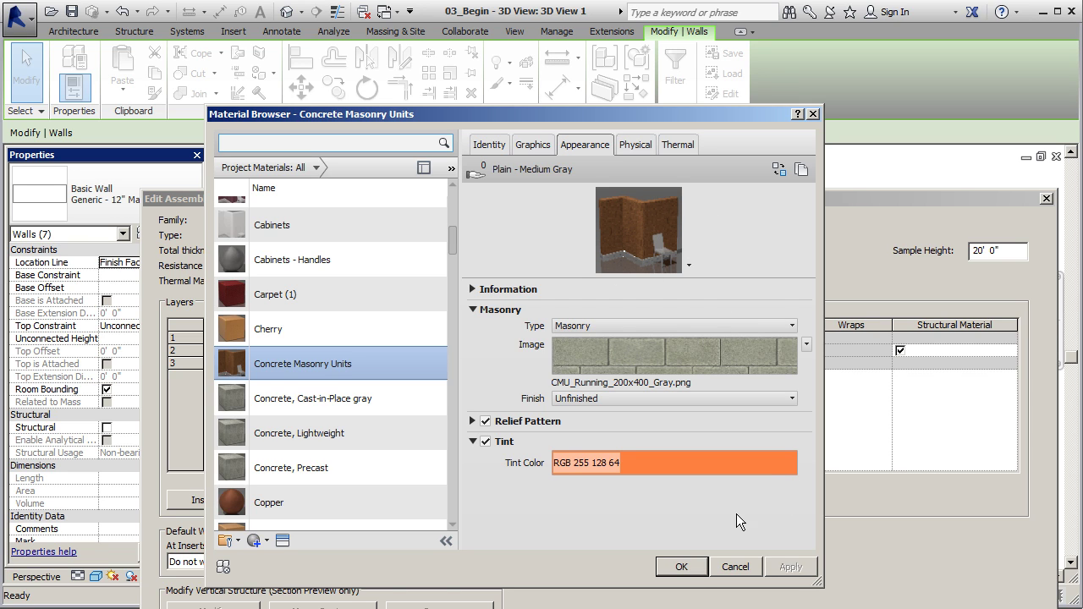
click(696, 567)
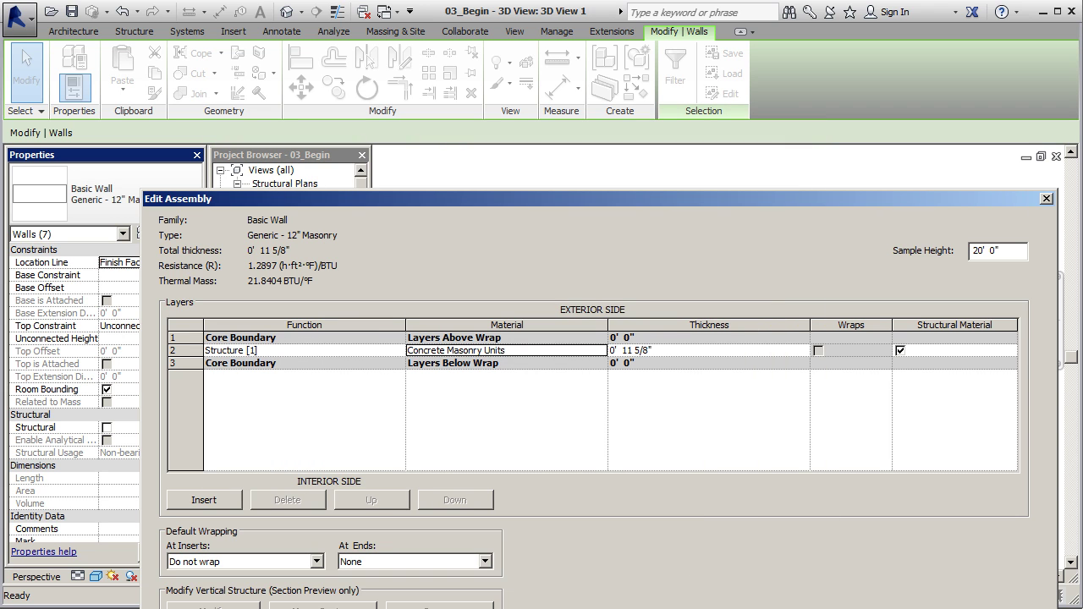
Step: Accept the assembly and Type Properties changes, then deselect the walls to show them orange
key(Return)
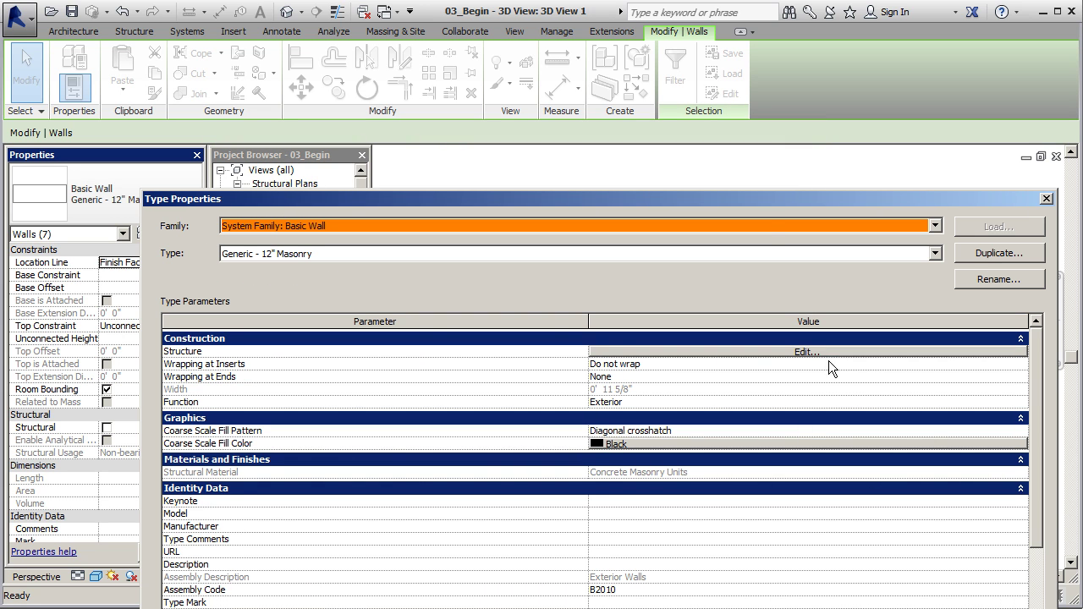
drag(763, 212, 698, 94)
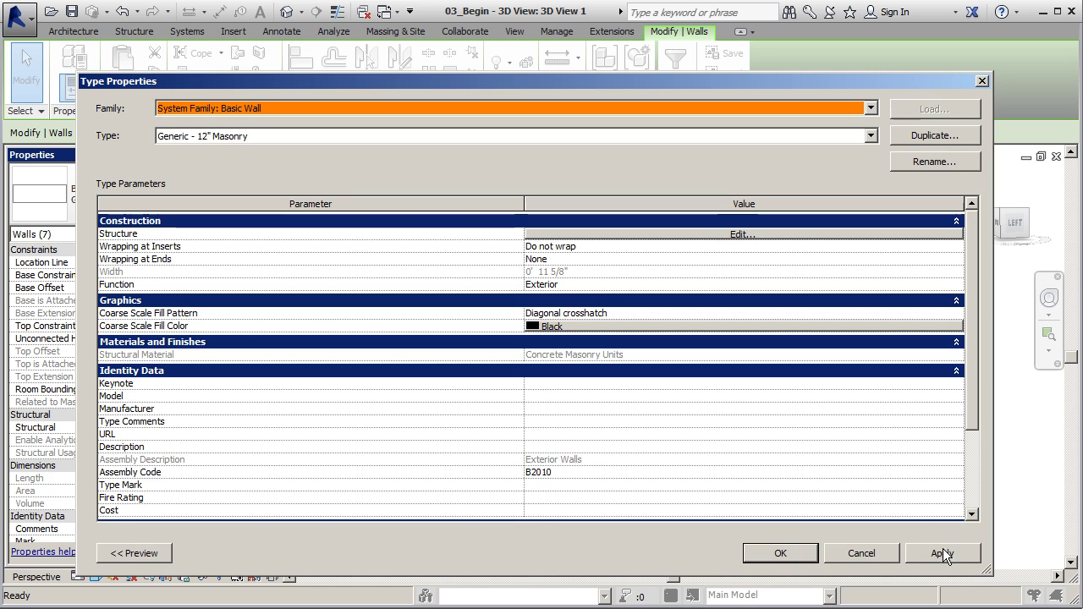
click(780, 553)
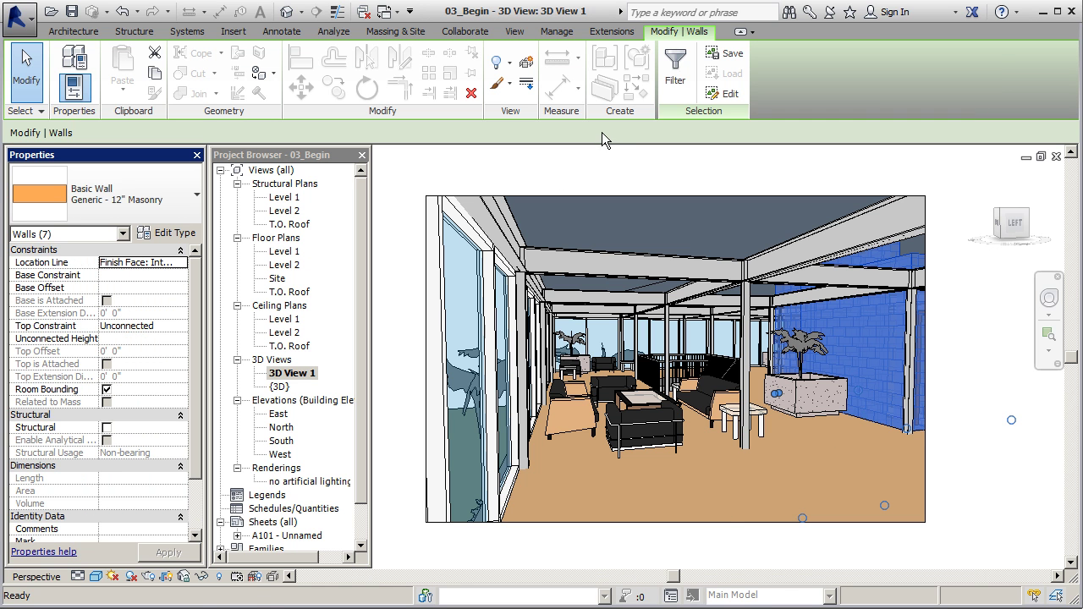
click(616, 165)
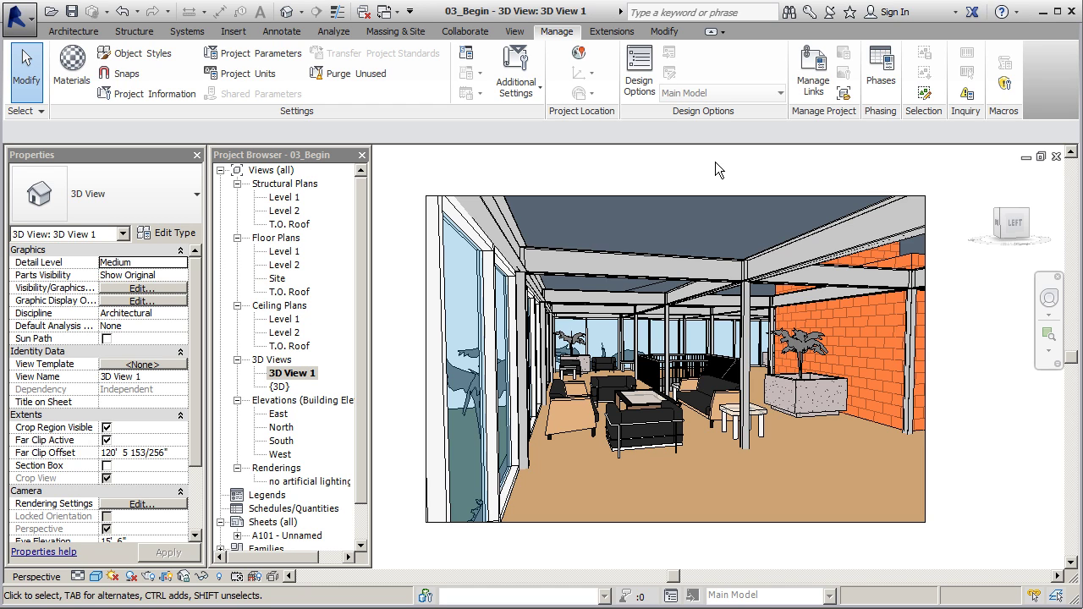
Step: Open the Level 1 structural plan and select an Australian Tree Fern beside the building
double_click(285, 199)
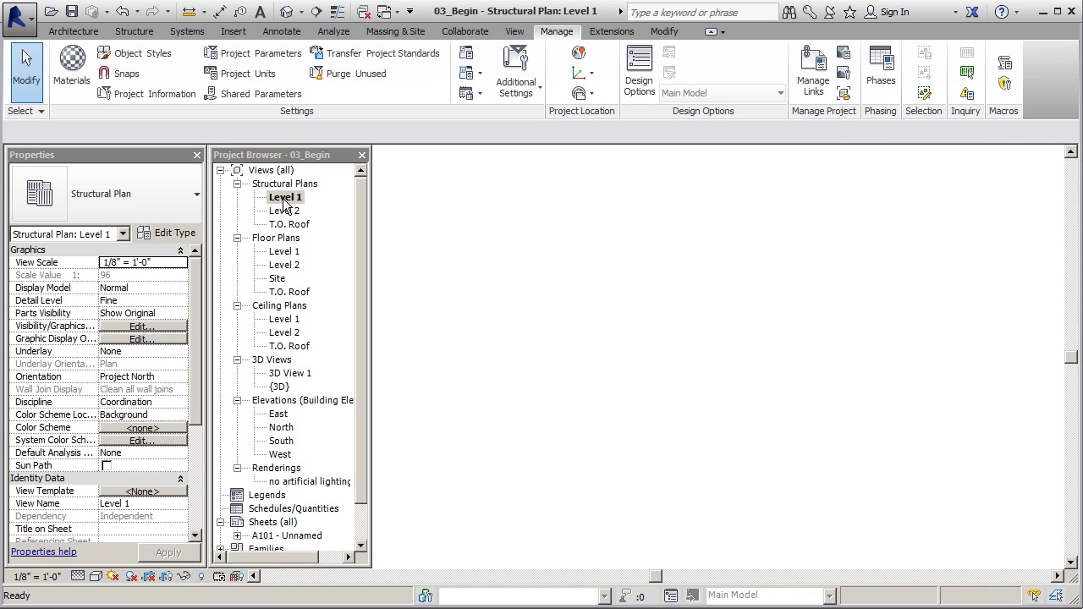
scroll(524, 271, down, 5)
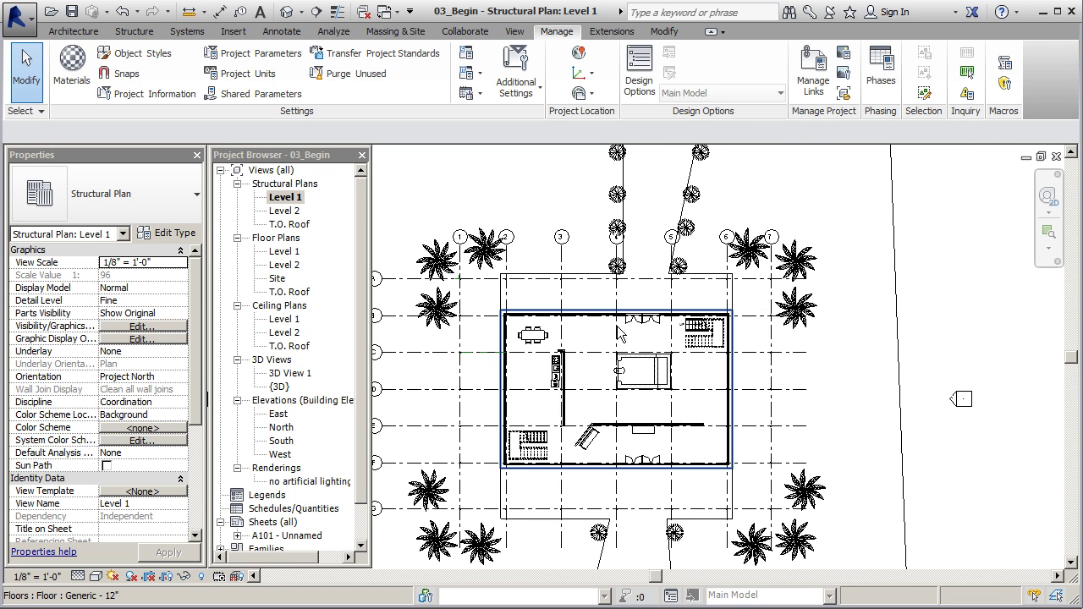
scroll(674, 309, up, 1)
scroll(677, 334, up, 2)
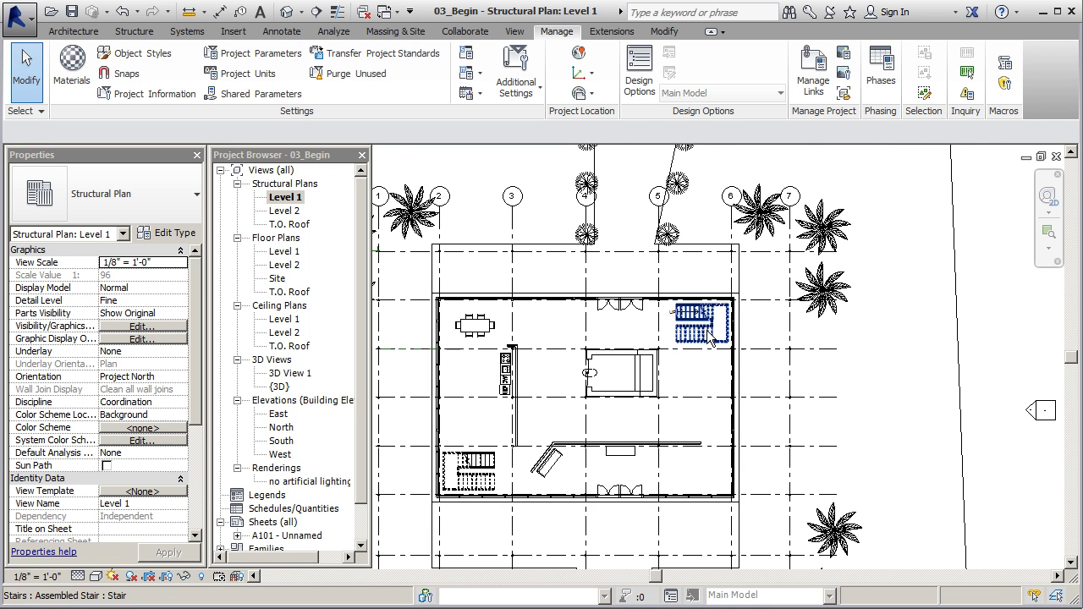
click(764, 209)
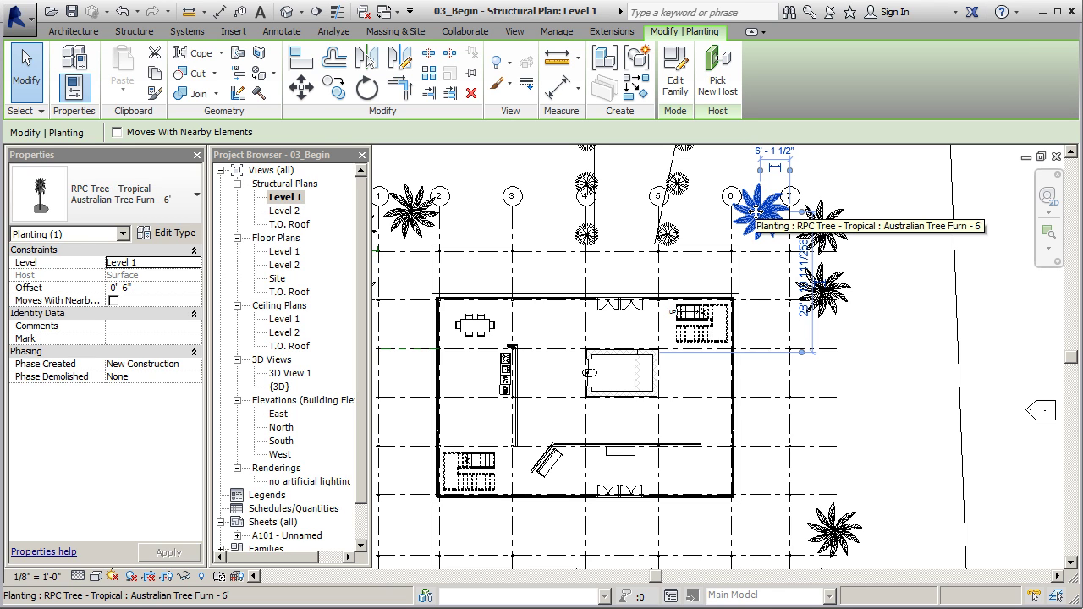
Step: Select all 12 Australian Tree Fern instances in the entire project
right_click(755, 211)
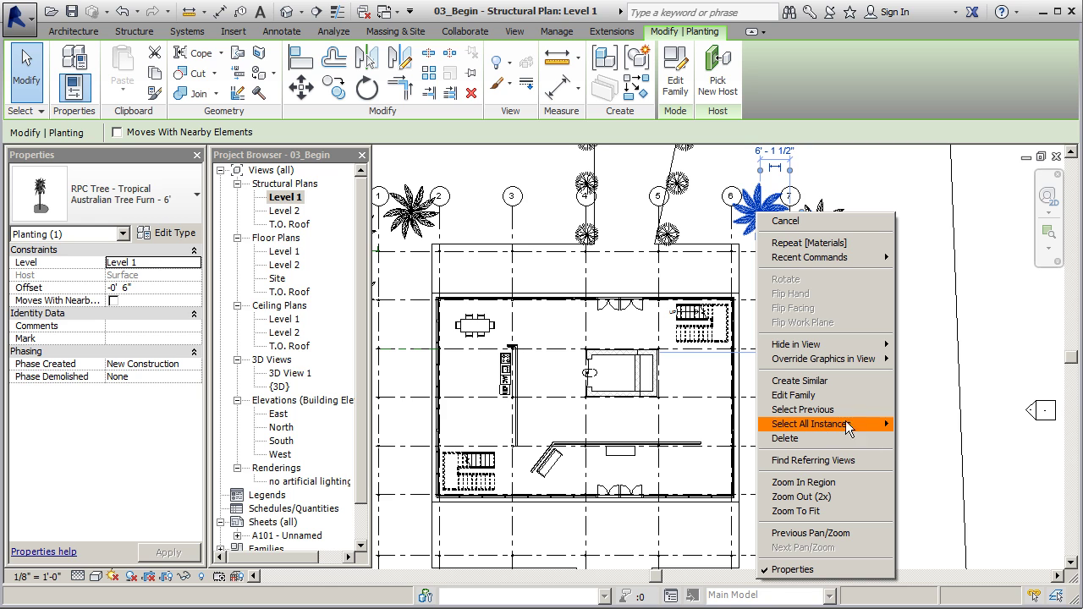
mouse_move(838, 426)
click(935, 438)
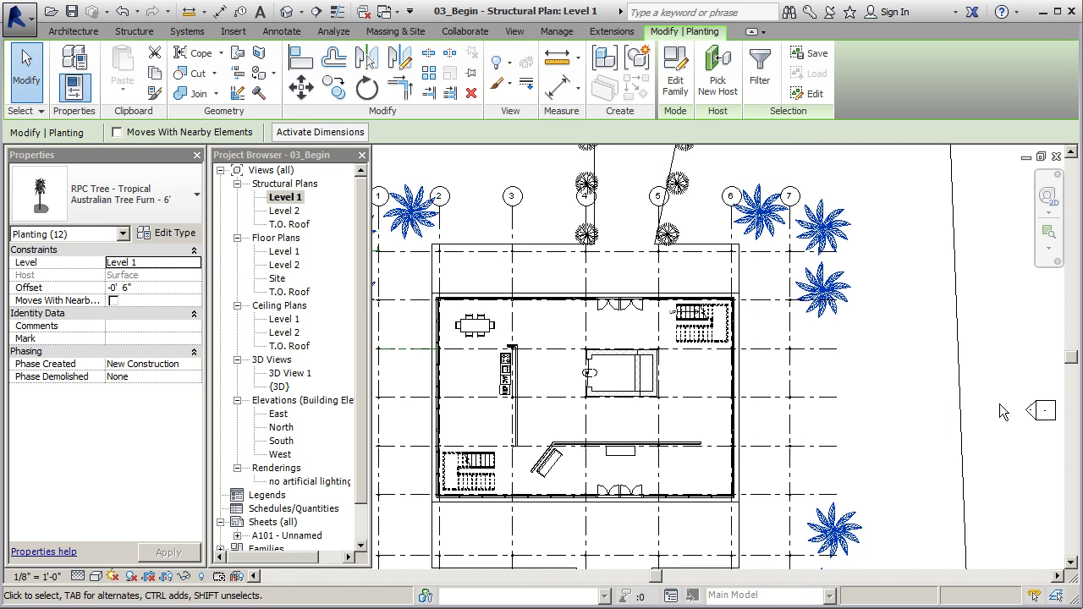
Step: Change the Australian Tree Fern type Height from 15' 0" to 20'
click(173, 233)
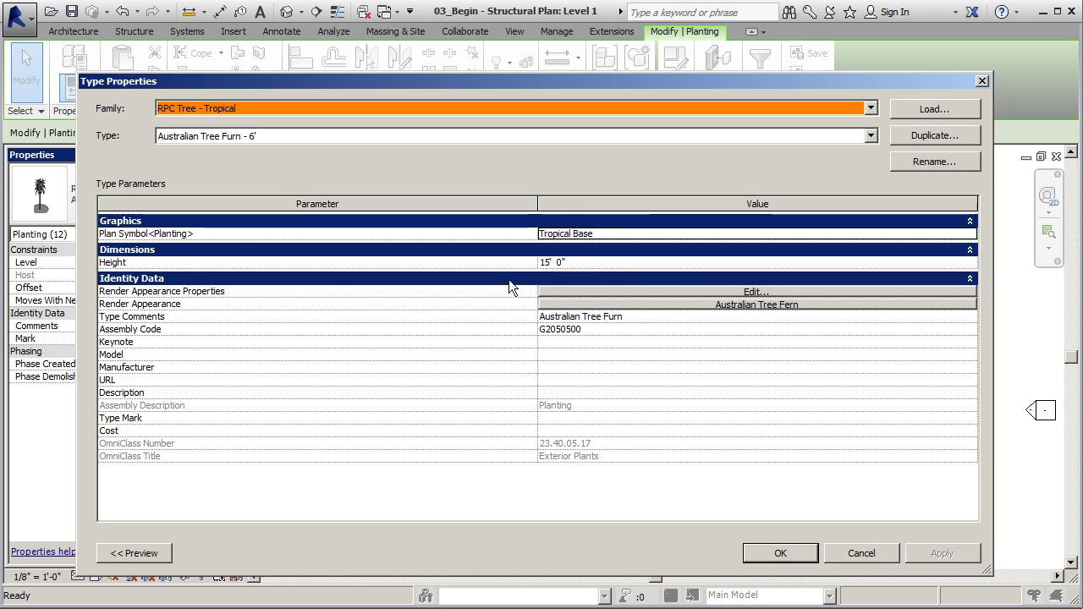
click(567, 262)
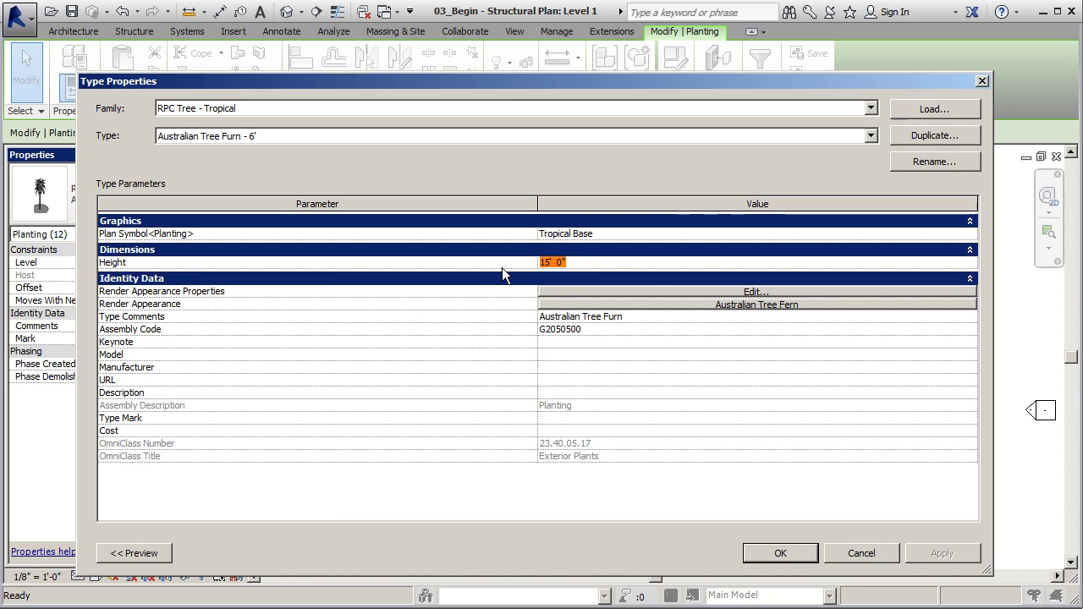
text(20)
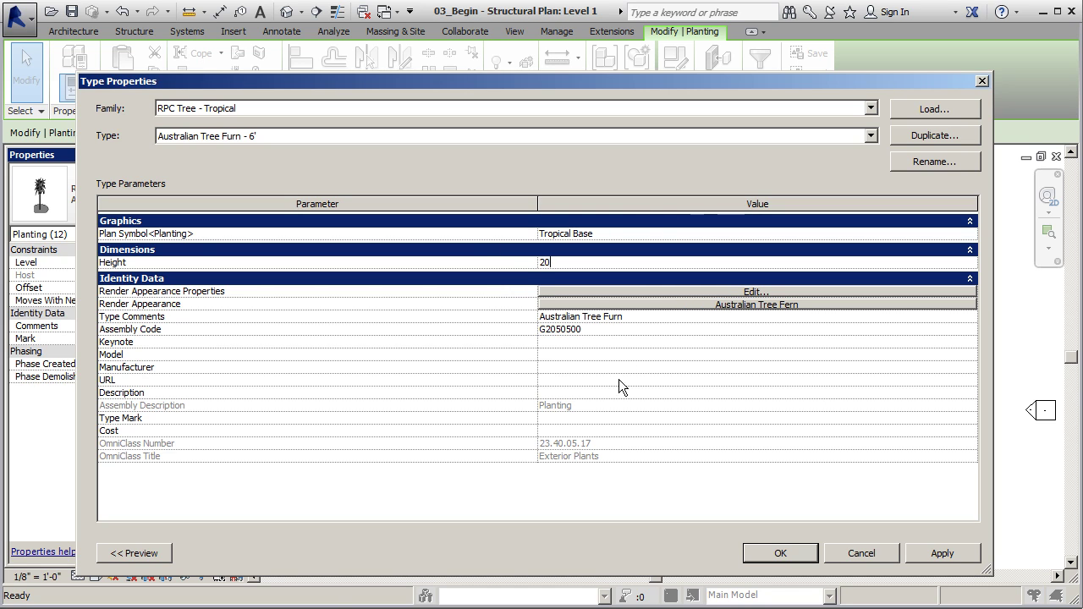
text(')
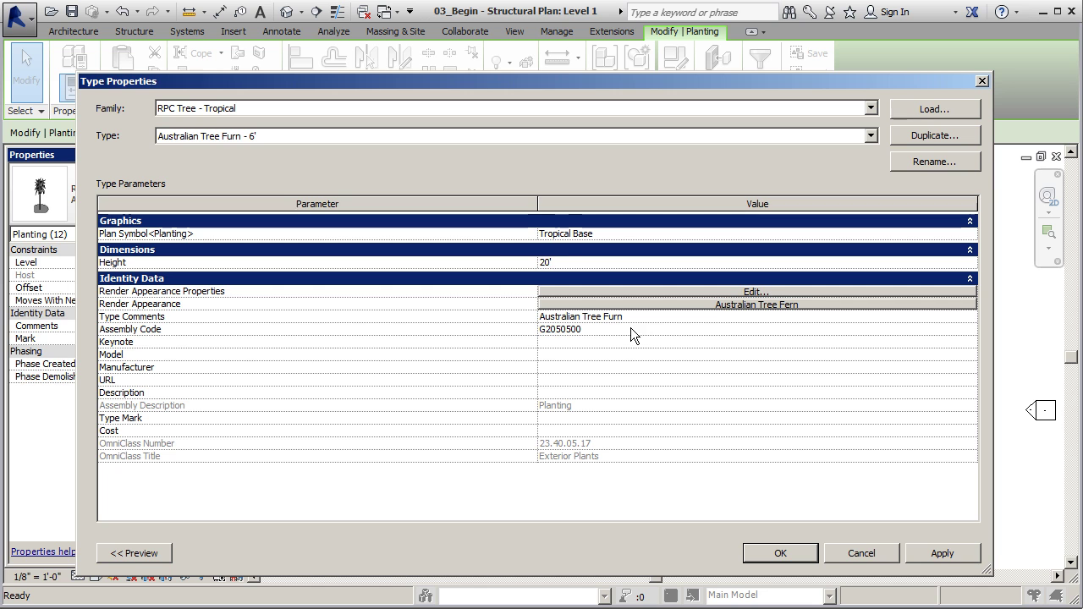
click(922, 552)
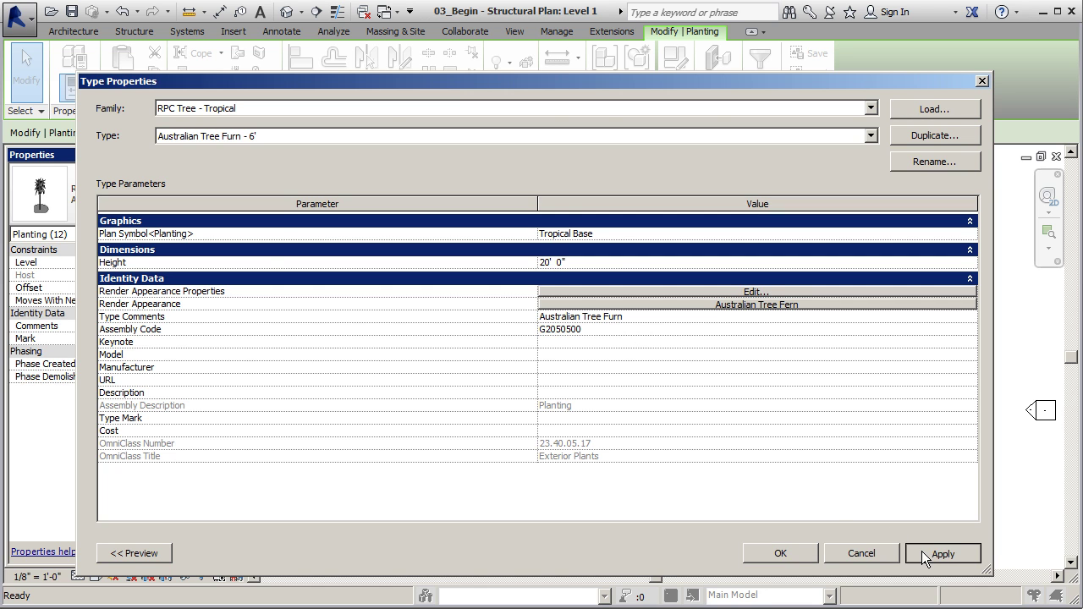
click(792, 550)
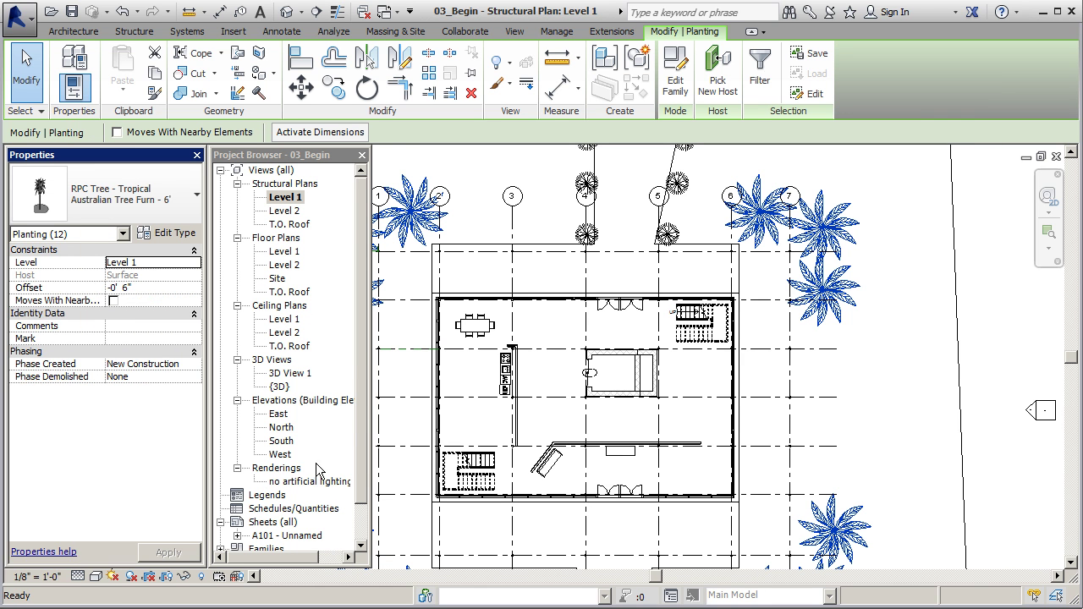
Step: Switch to 3D View 1 from the Project Browser and clear the tree selection
double_click(296, 375)
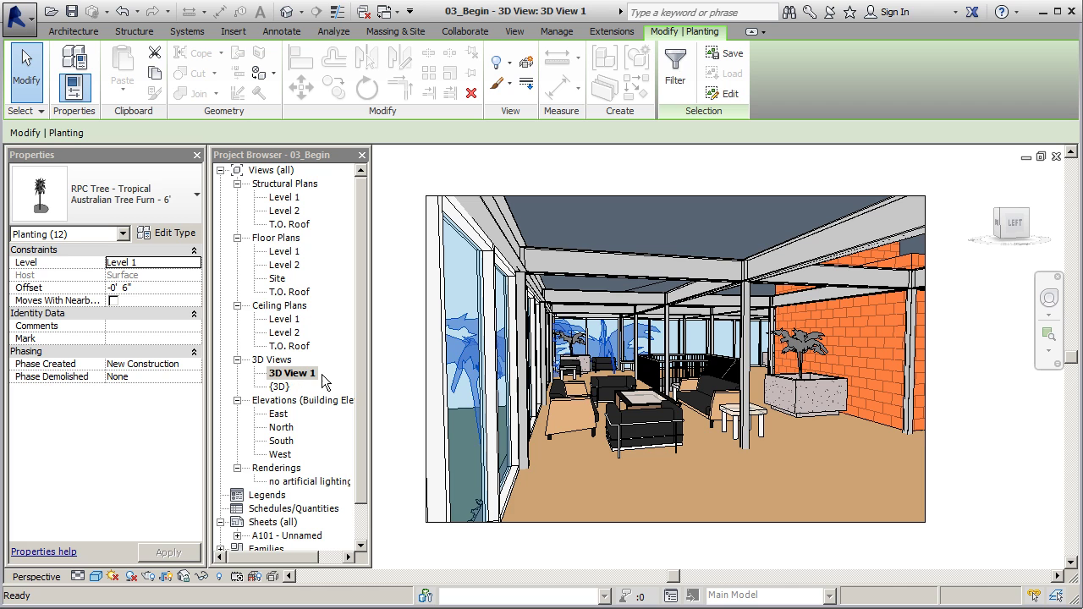
click(964, 279)
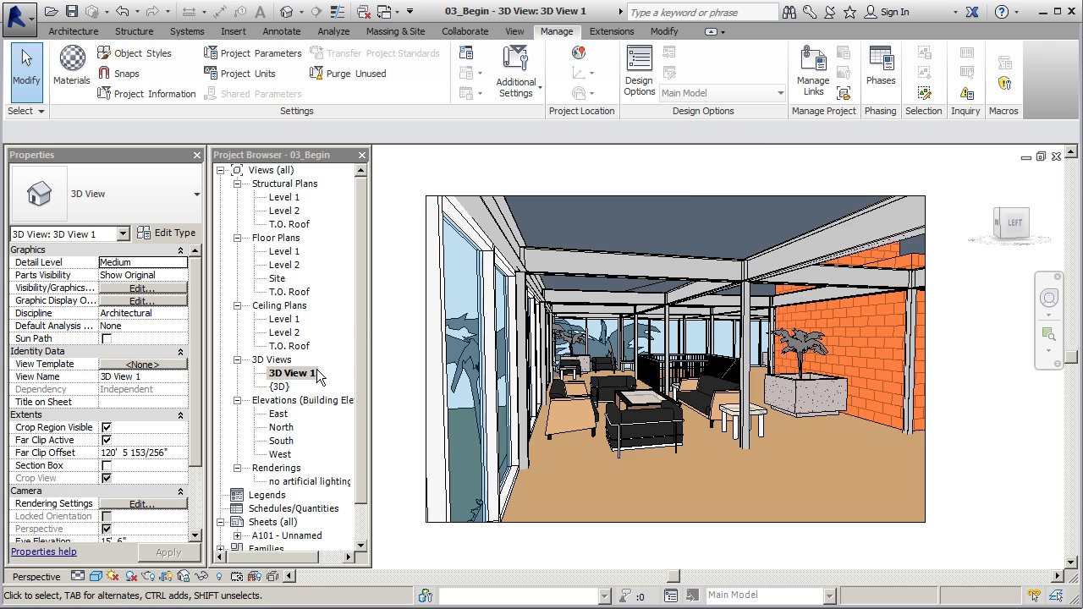
Step: Rename 3D View 1 in the Project Browser to 'NE Looking Lobby', fixing typos along the way
right_click(304, 382)
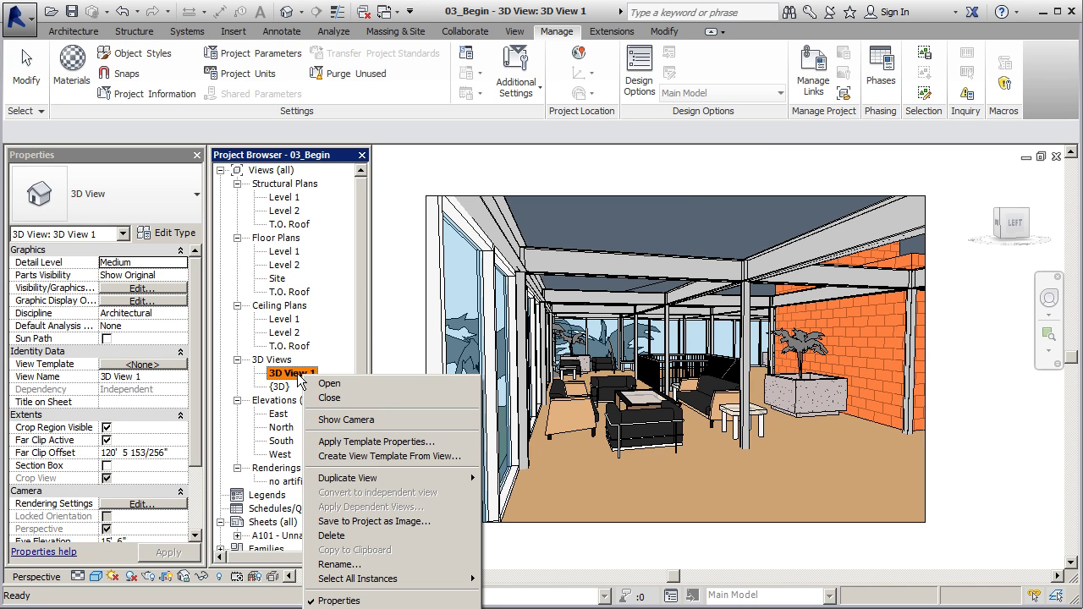
mouse_move(341, 484)
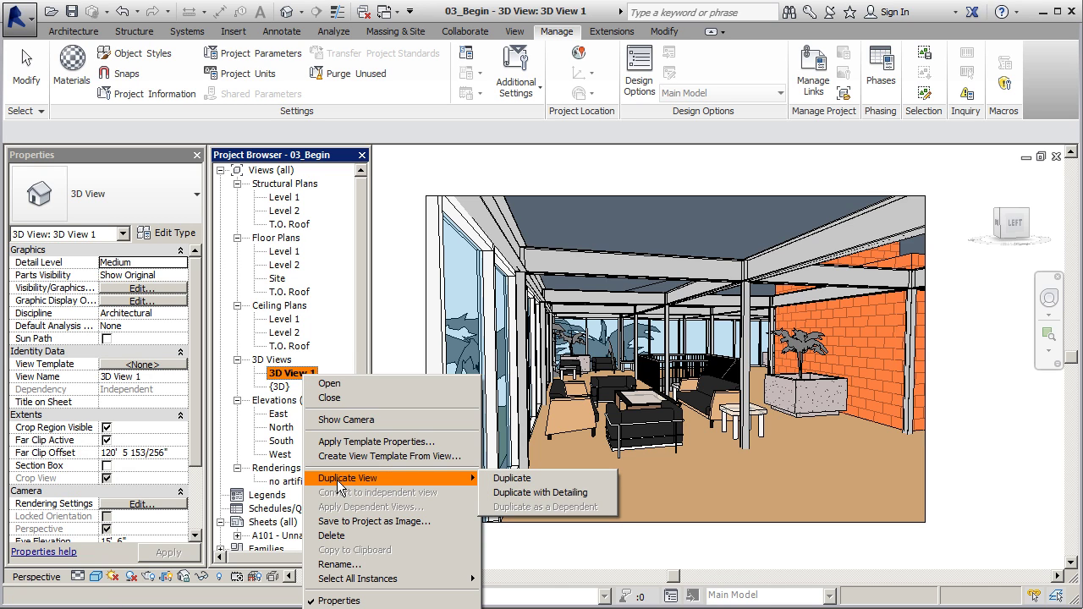
click(343, 565)
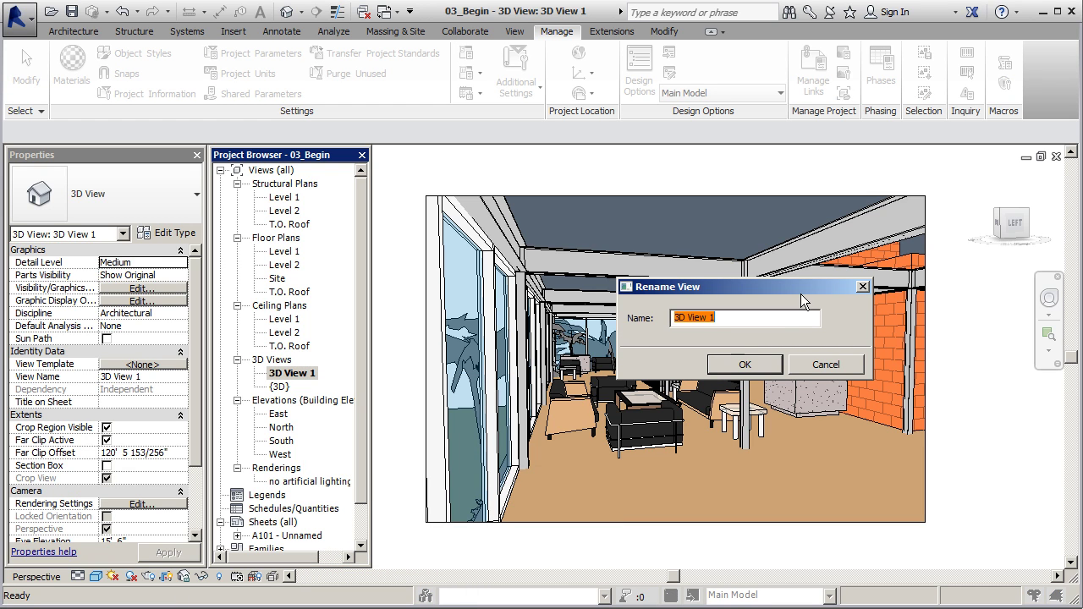
text(NE lob)
key(BackSpace)
key(BackSpace)
key(BackSpace)
text(Looking)
text( Loo)
key(BackSpace)
text(b)
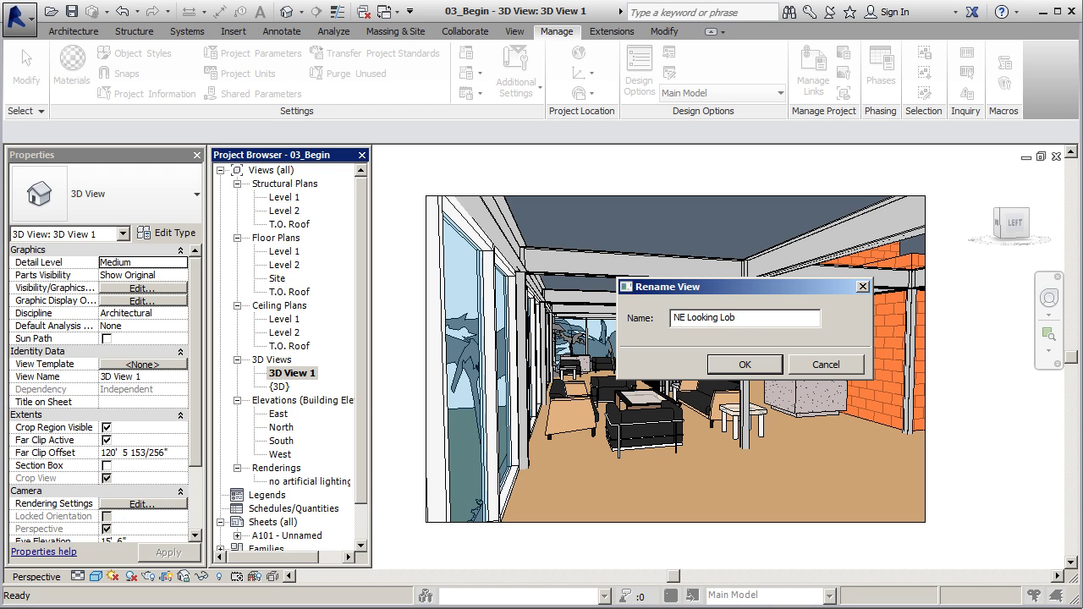
text(by)
click(745, 364)
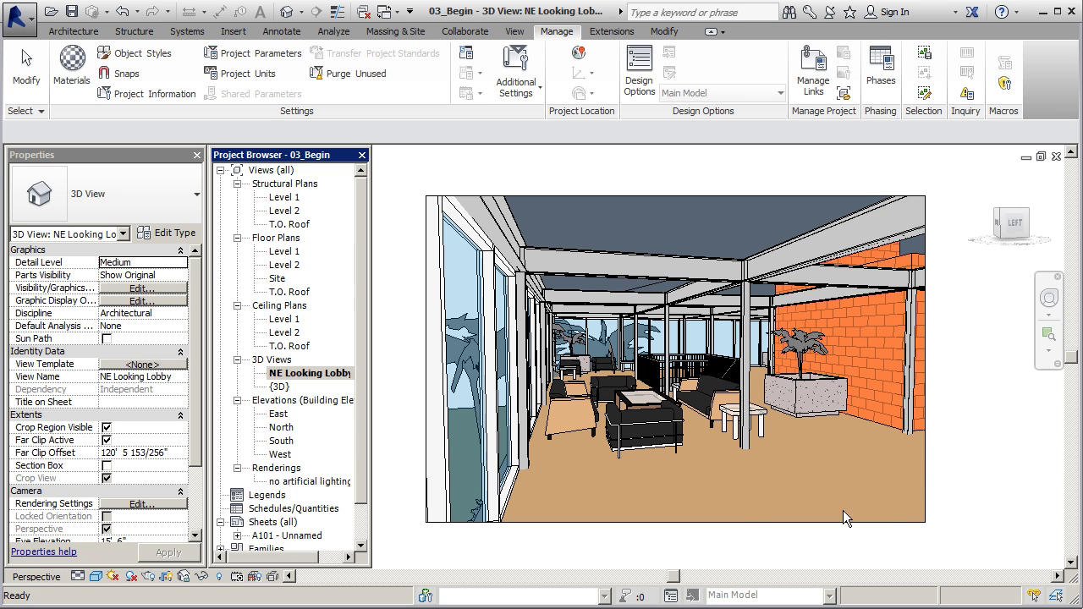
click(980, 407)
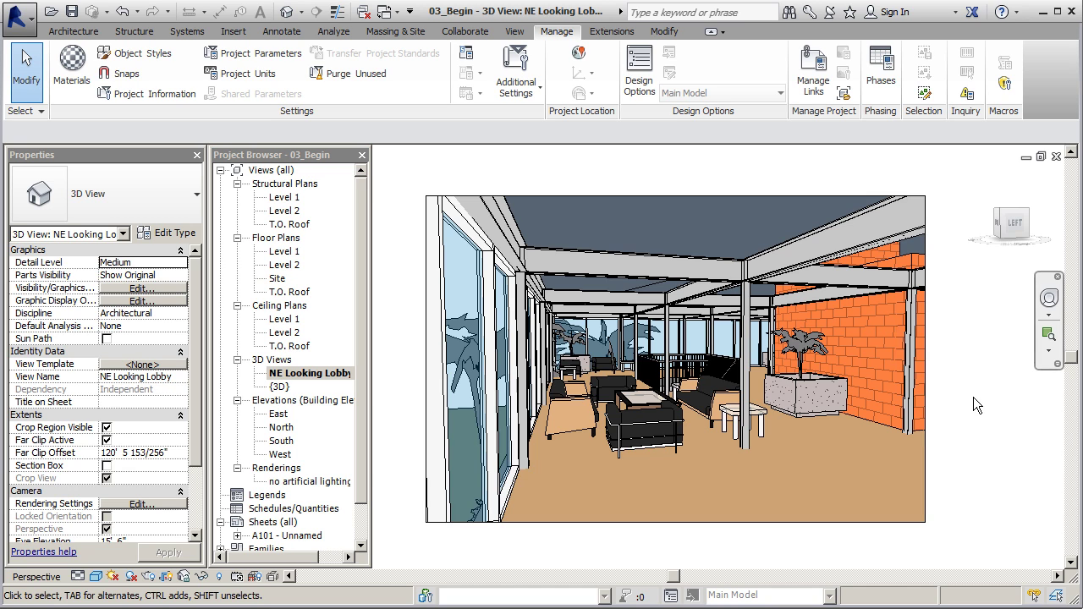